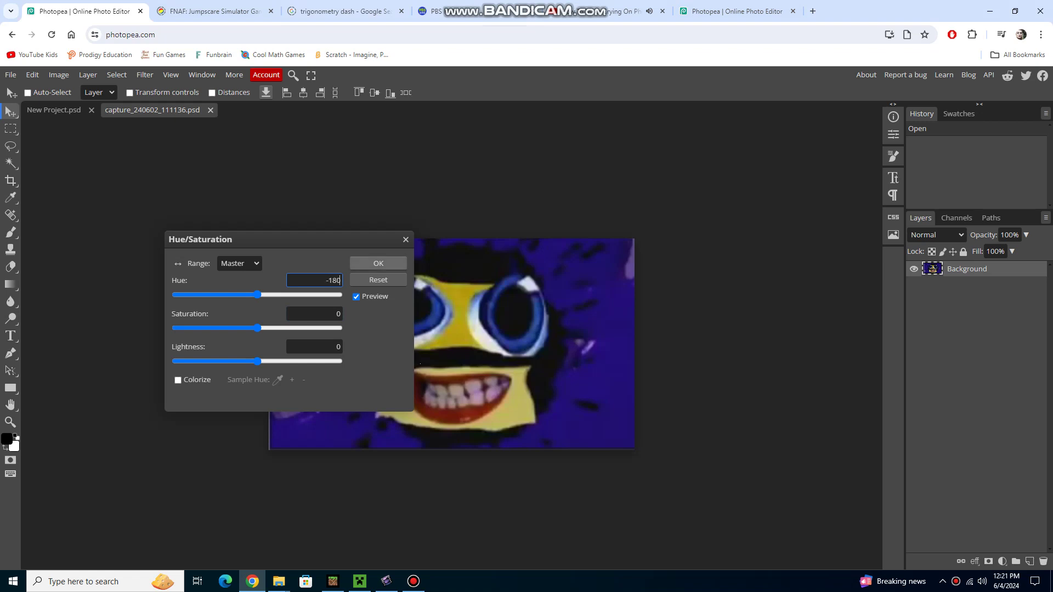
Apply the -180 Hue/Saturation shift, then invert the cartoon face's colours.
left_click(378, 264)
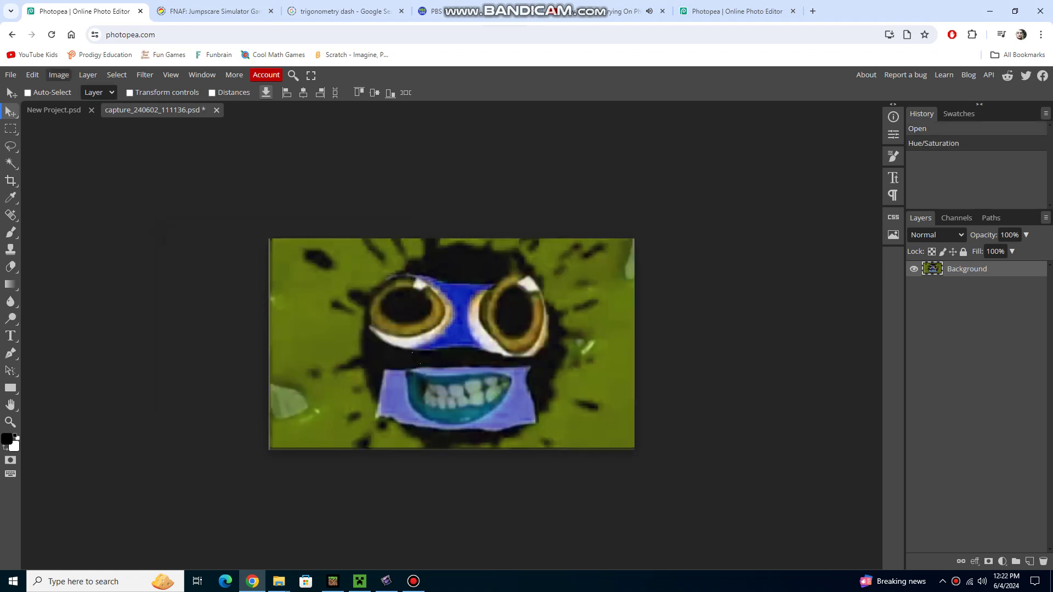
left_click(58, 75)
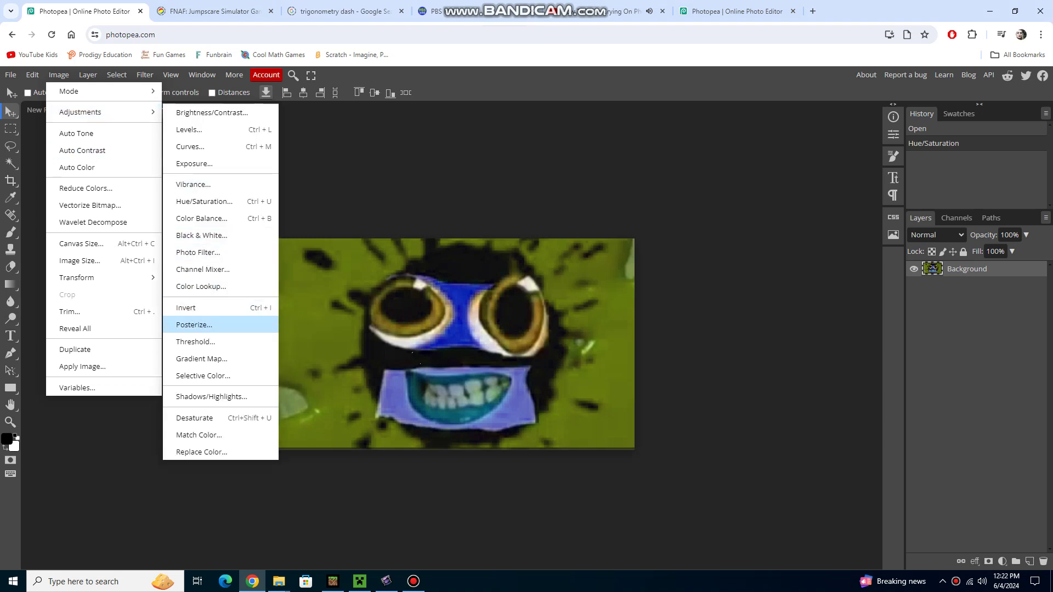
left_click(185, 307)
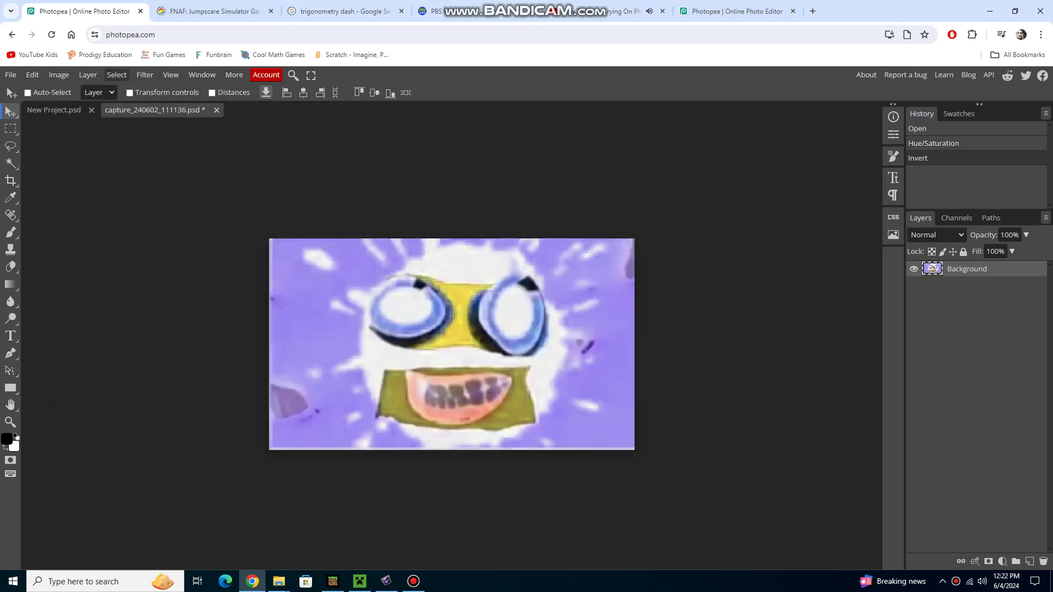
Apply a Wave distortion with Scale X 1% and adjusted minimum and maximum wavelengths.
left_click(145, 74)
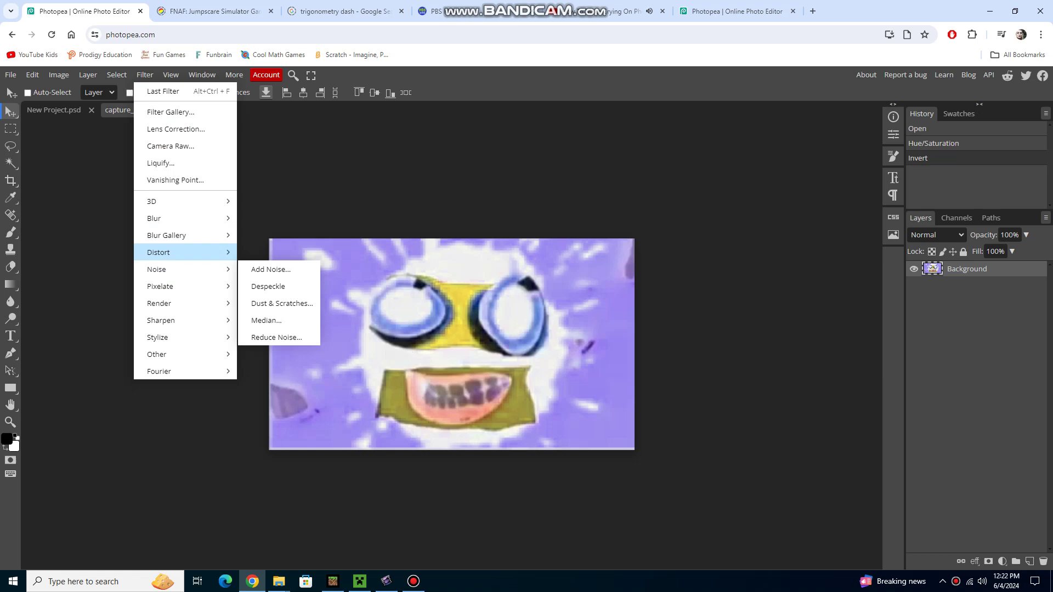
left_click(279, 387)
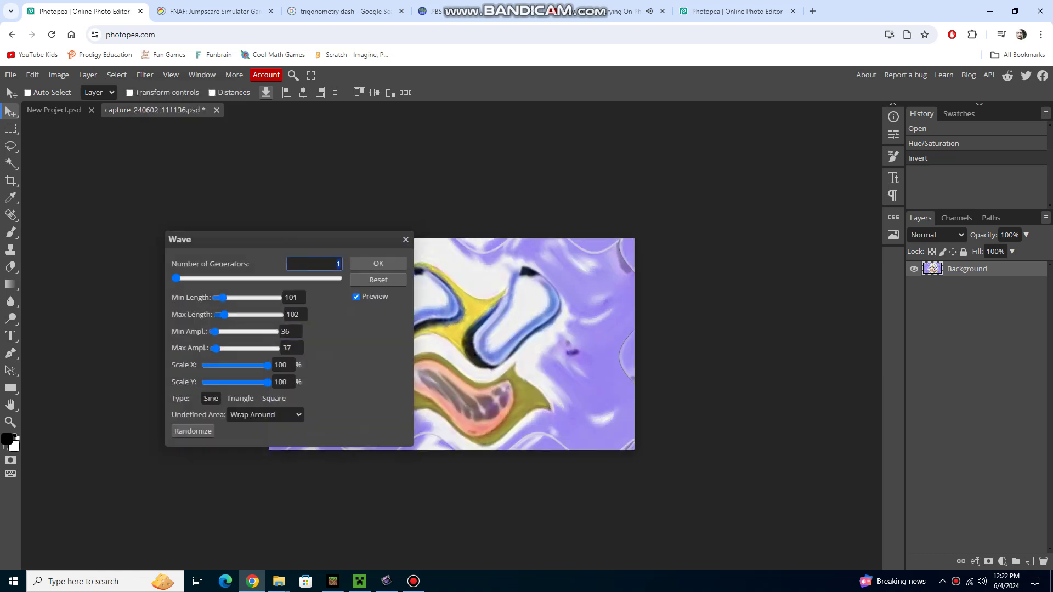
left_click_drag(264, 364, 206, 365)
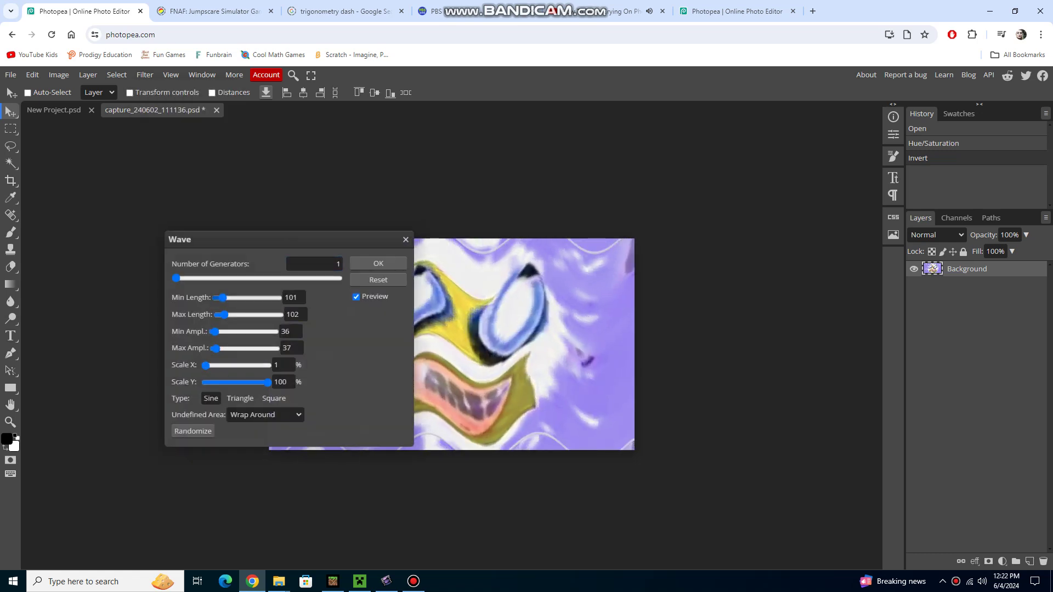
left_click_drag(219, 297, 229, 296)
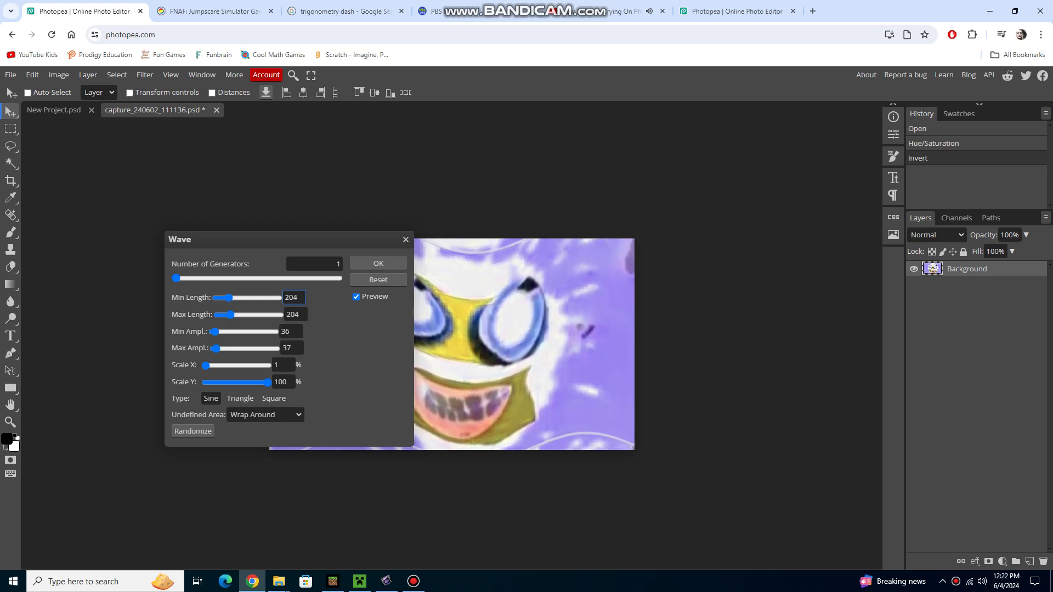
left_click_drag(228, 297, 216, 297)
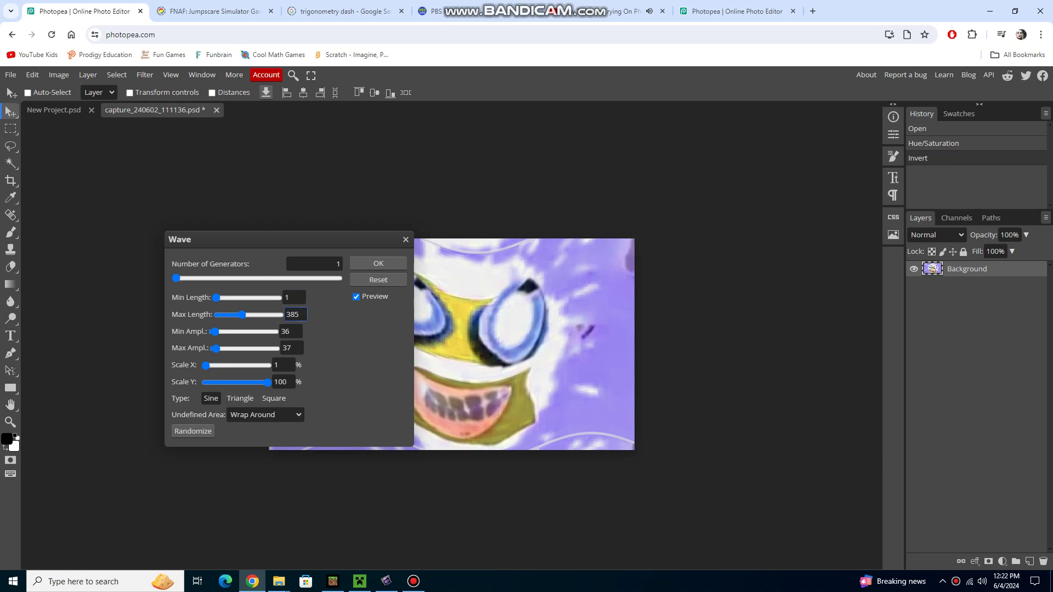
left_click_drag(243, 315, 241, 315)
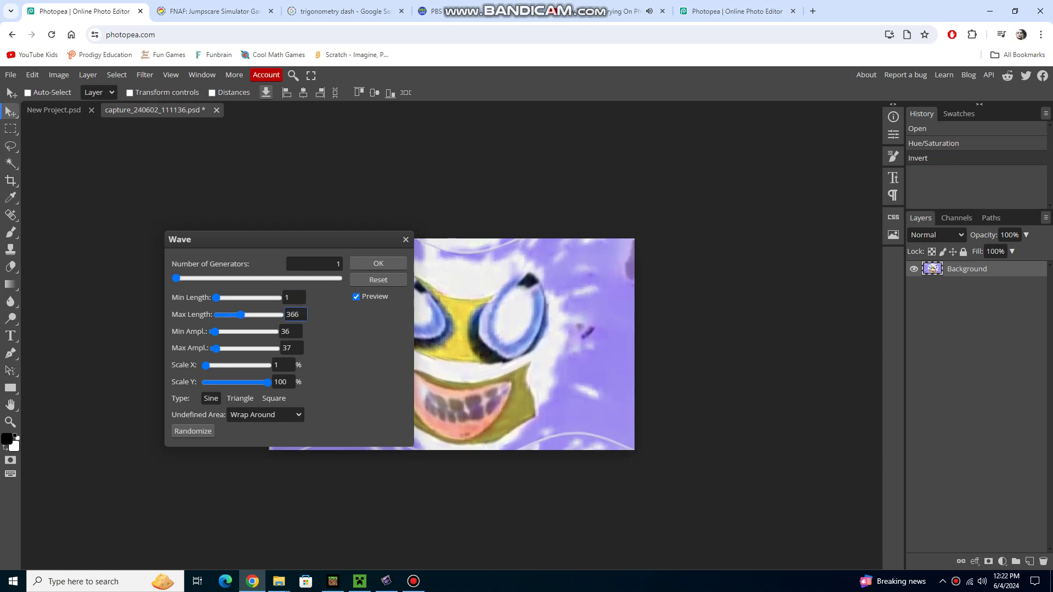
left_click(377, 263)
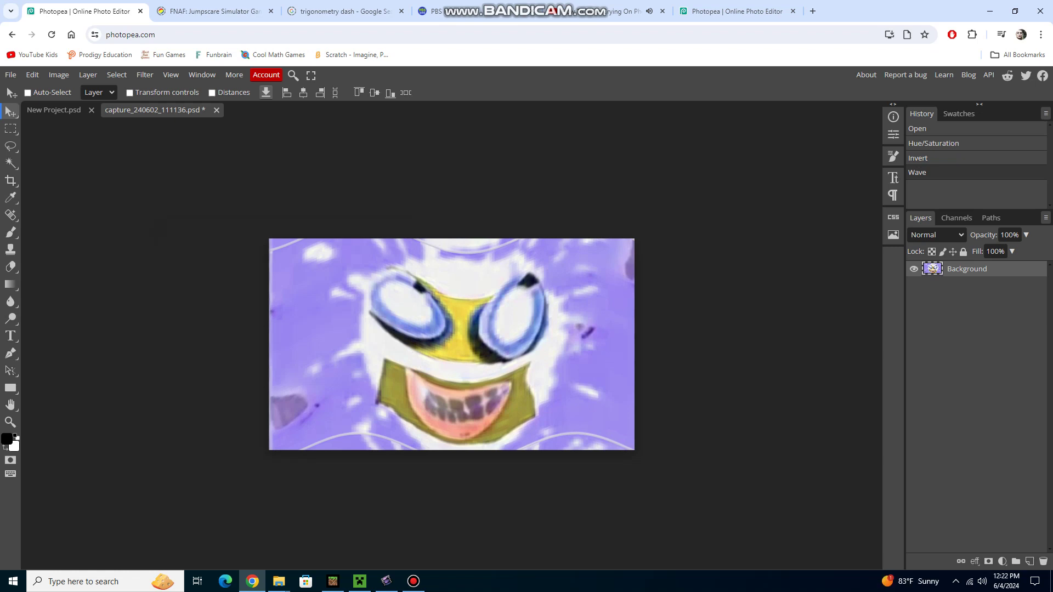
right_click(718, 173)
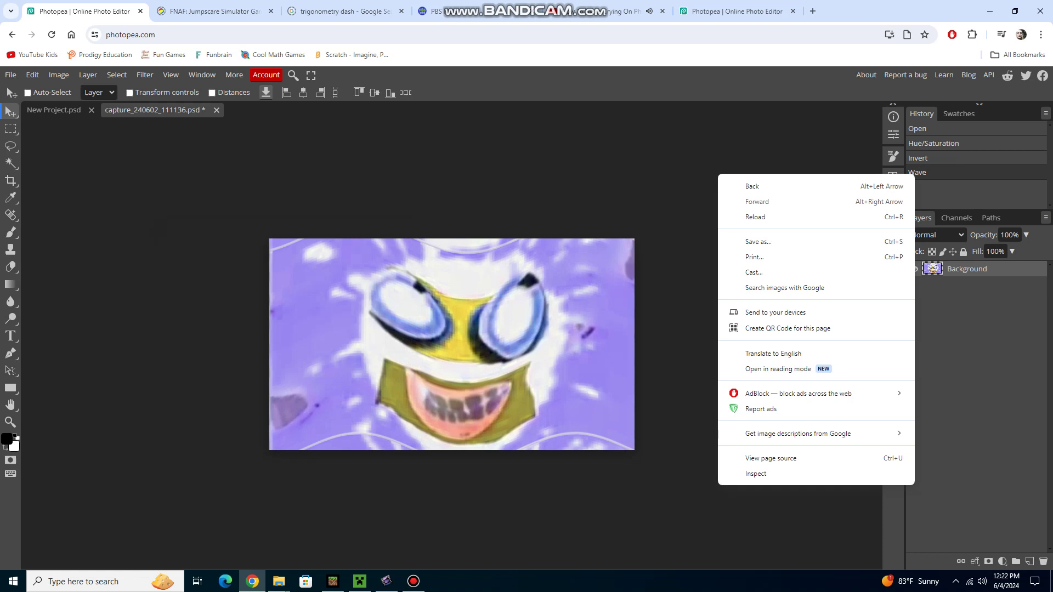
key("Escape")
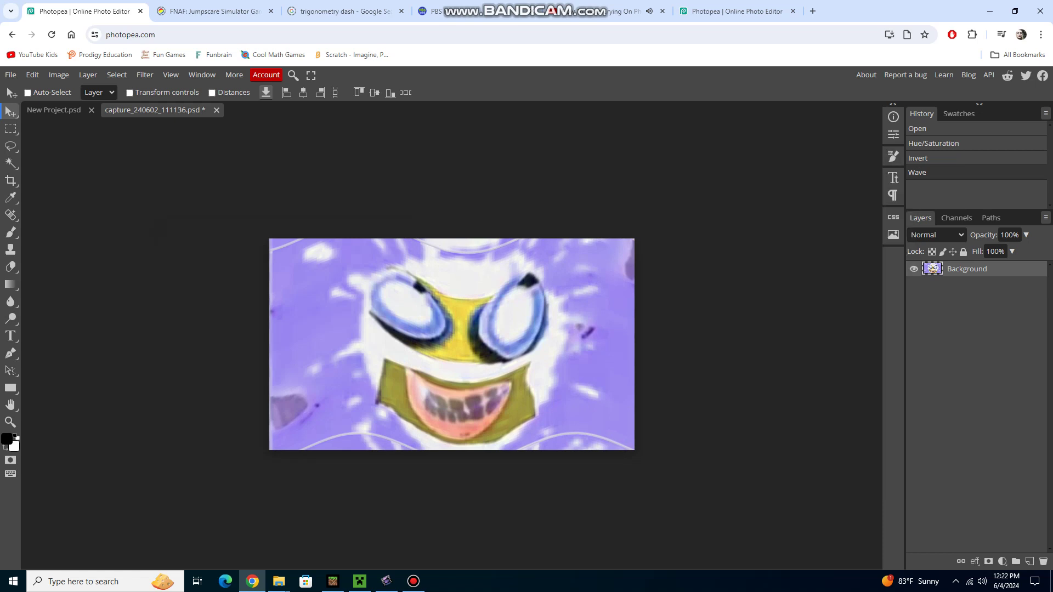
left_click(144, 75)
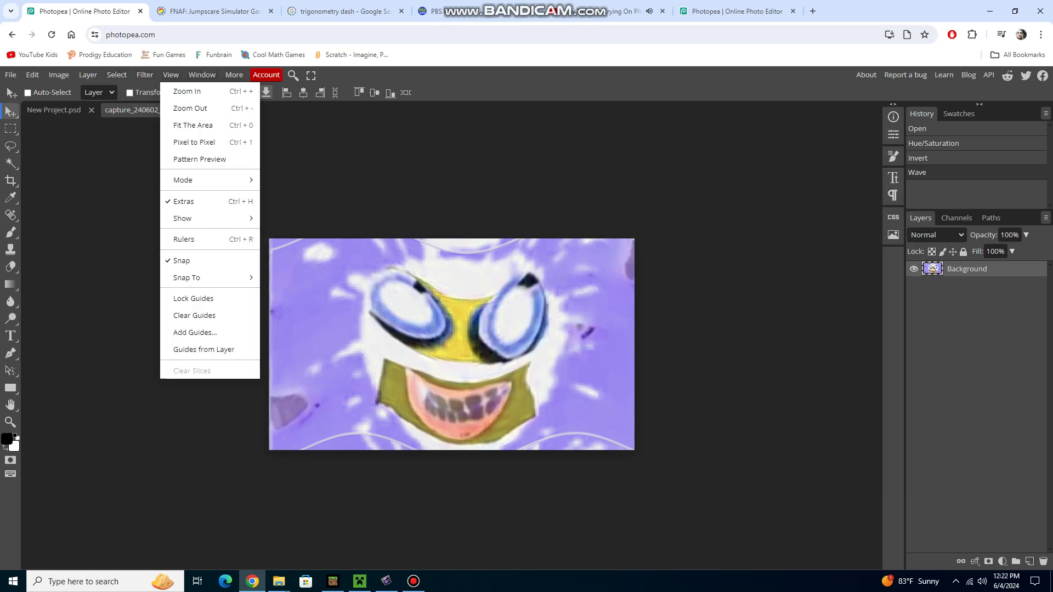
mouse_move(158, 252)
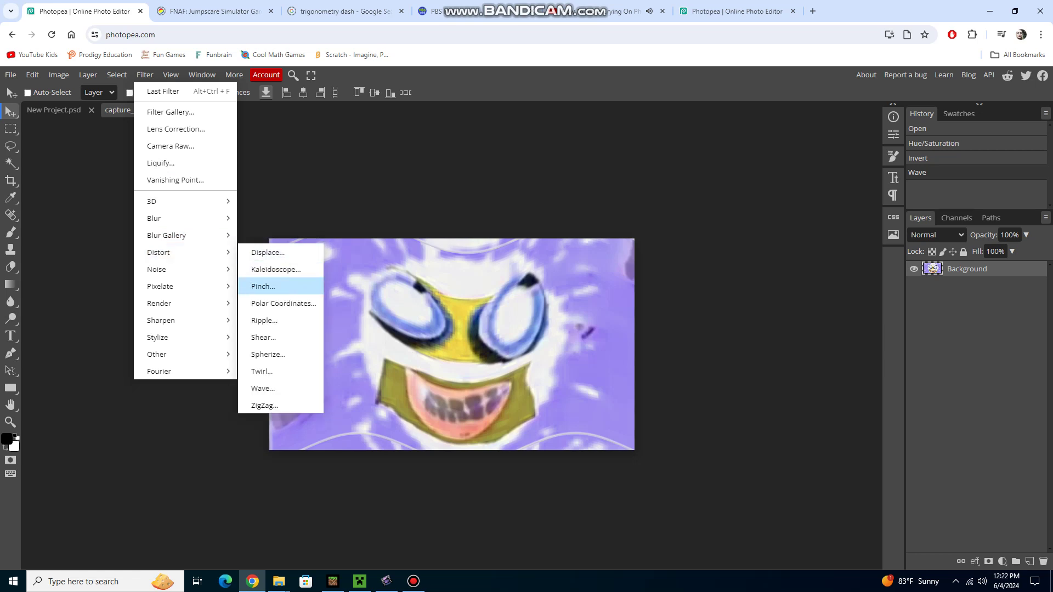
left_click(262, 388)
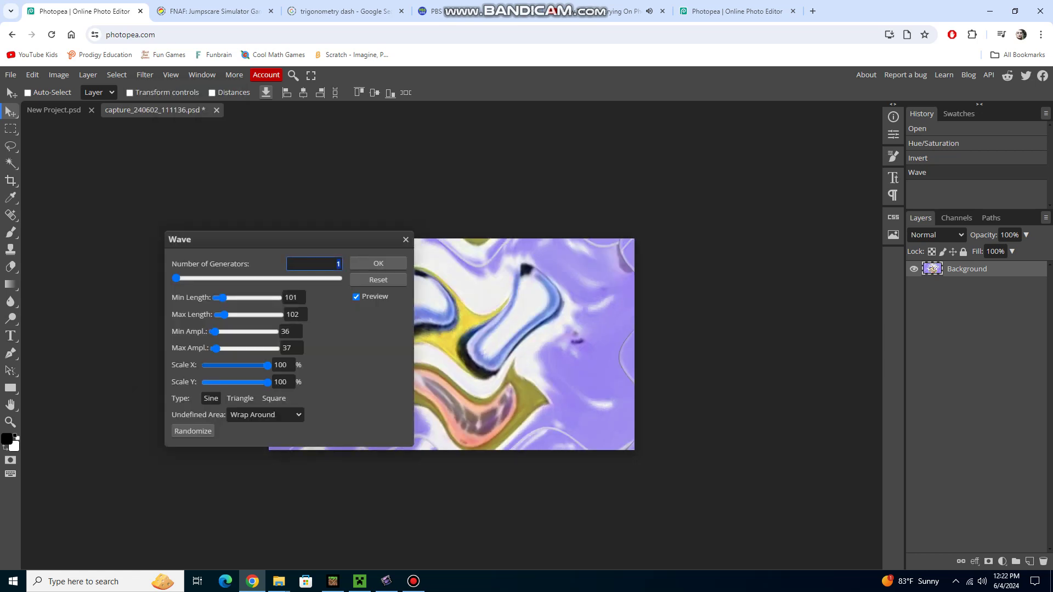
left_click_drag(266, 365, 204, 364)
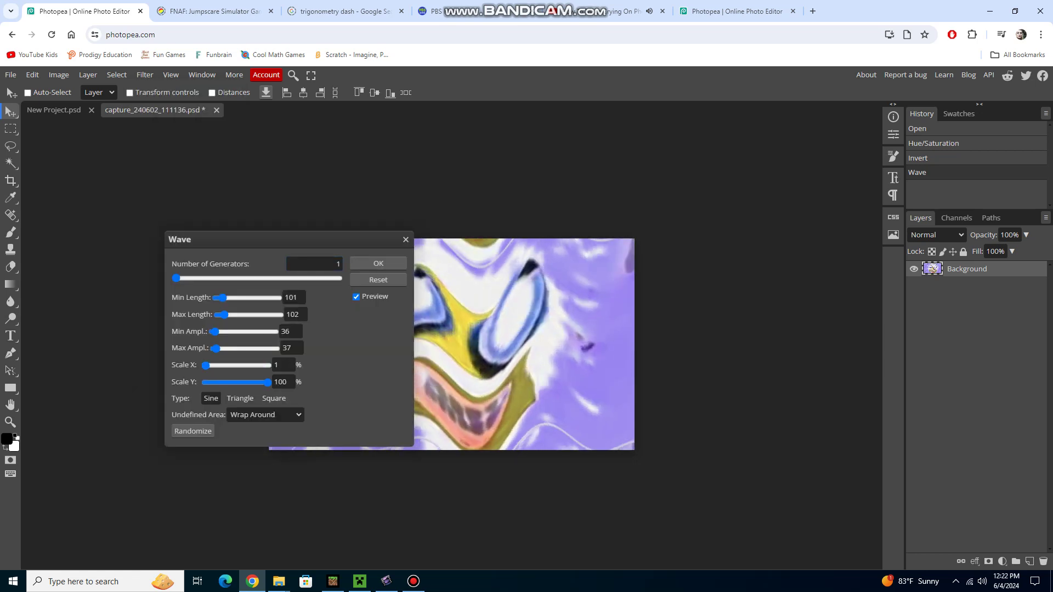
mouse_move(225, 297)
left_mouse_down()
mouse_move(217, 315)
mouse_move(216, 297)
mouse_move(217, 314)
mouse_move(232, 297)
mouse_move(251, 314)
mouse_move(229, 298)
left_mouse_up()
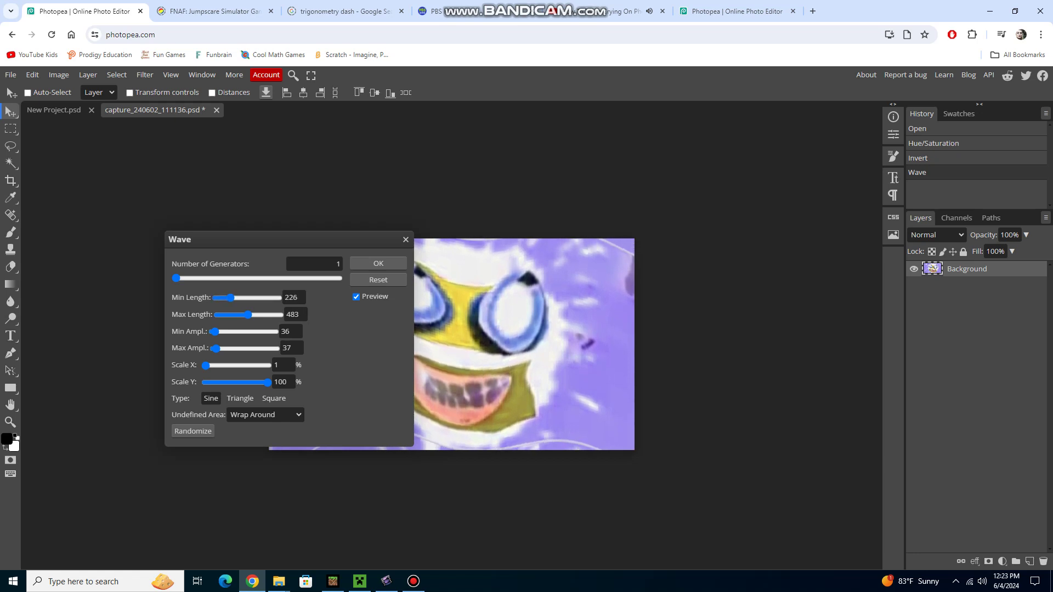
left_click(378, 264)
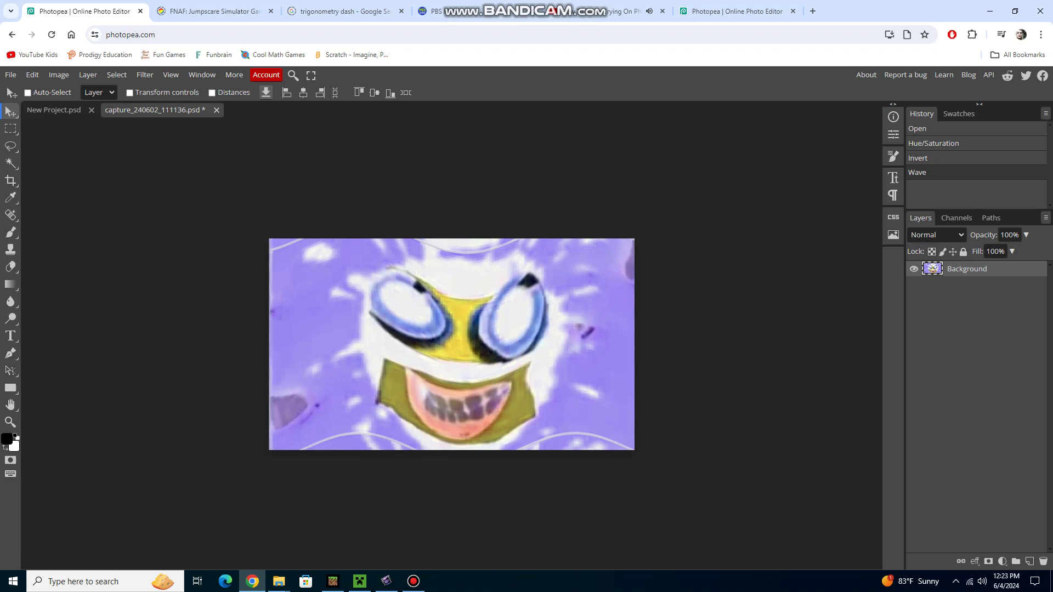
key("ctrl+z")
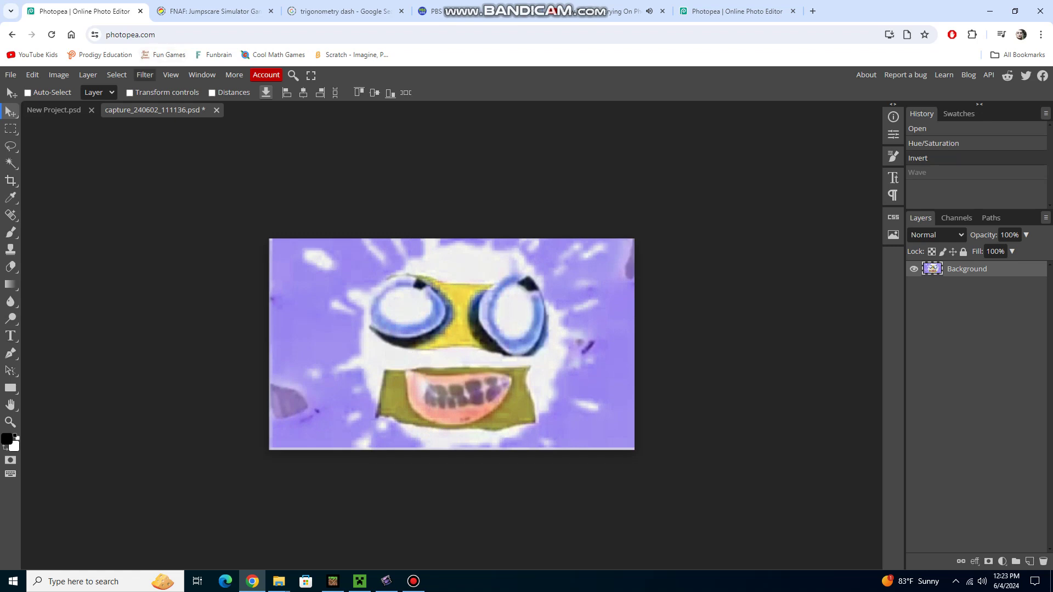
right_click(739, 171)
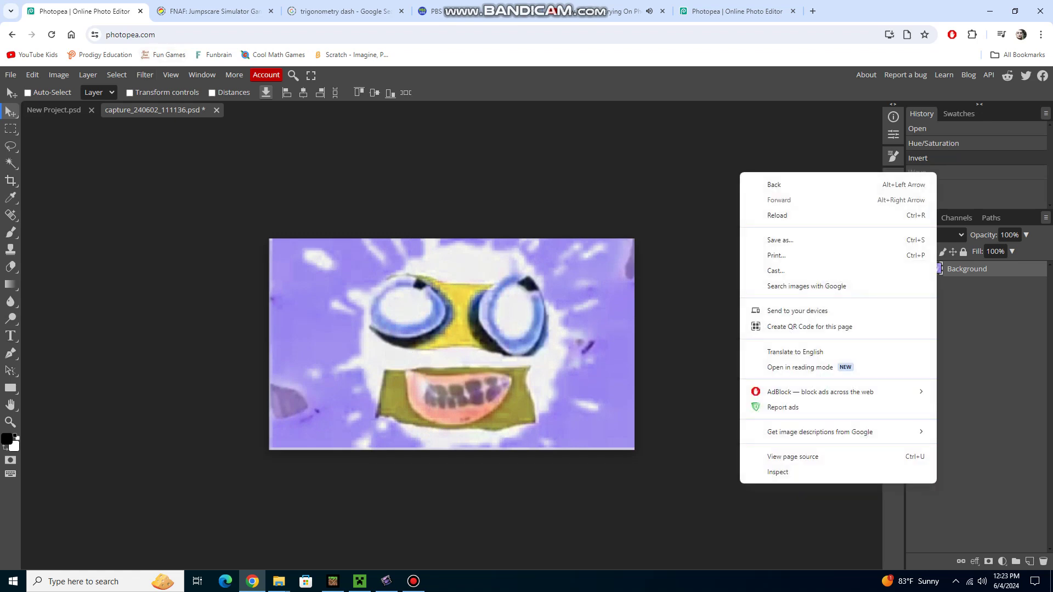
key("Escape")
key("ctrl+shift+z")
scroll(451, 344, "up", 3)
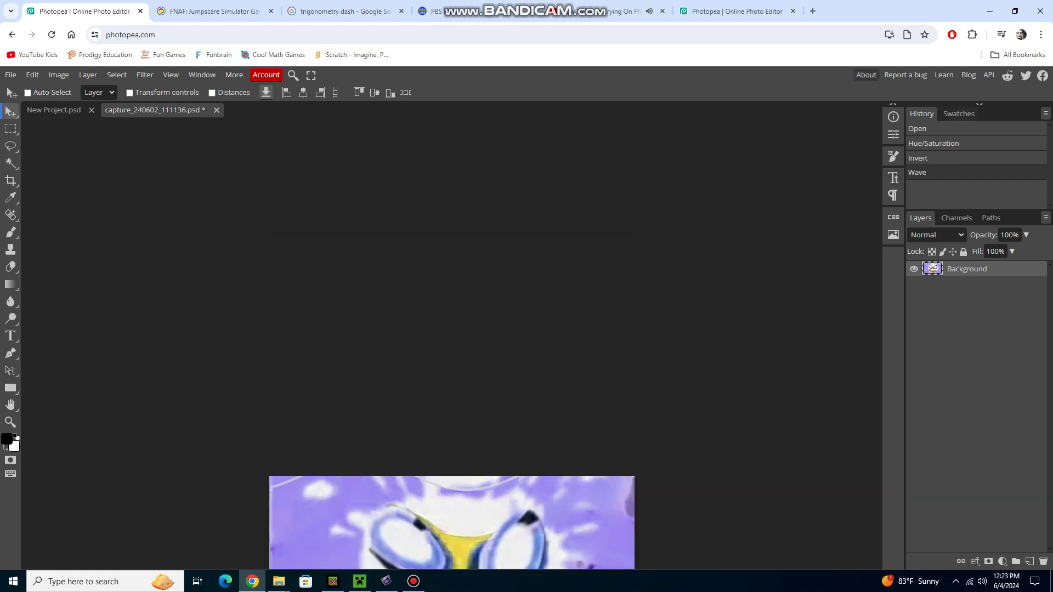
key("F11")
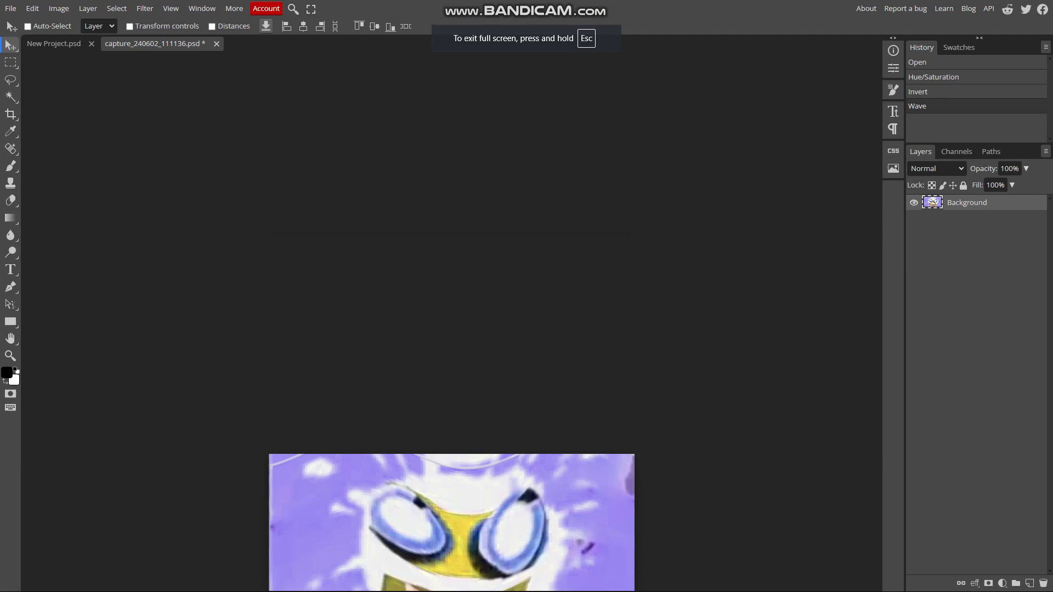
scroll(451, 329, "up", 3)
scroll(451, 329, "down", 5)
scroll(450, 330, "down", 5)
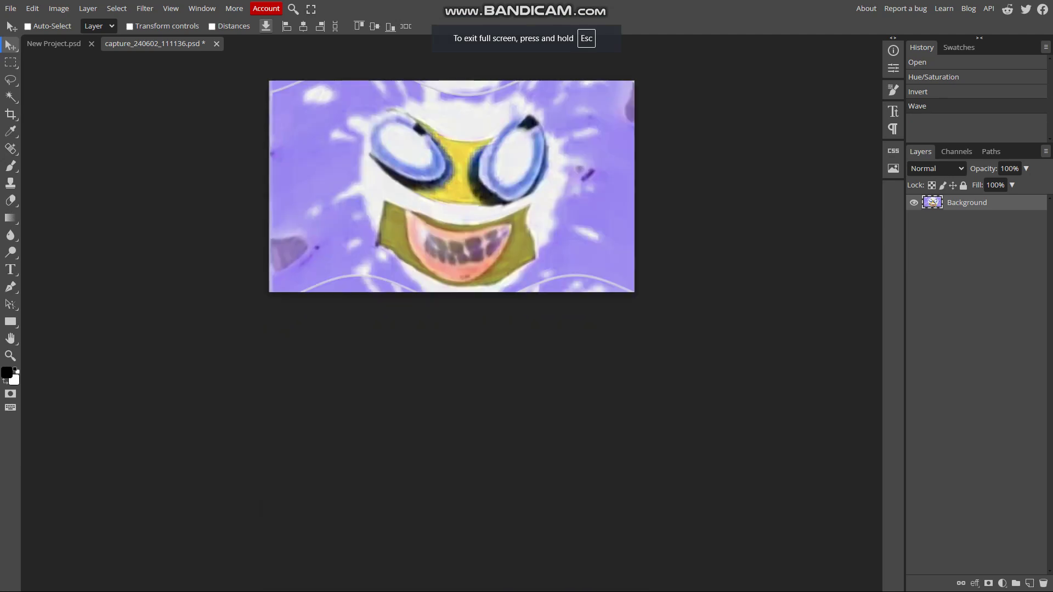
scroll(451, 329, "up", 3)
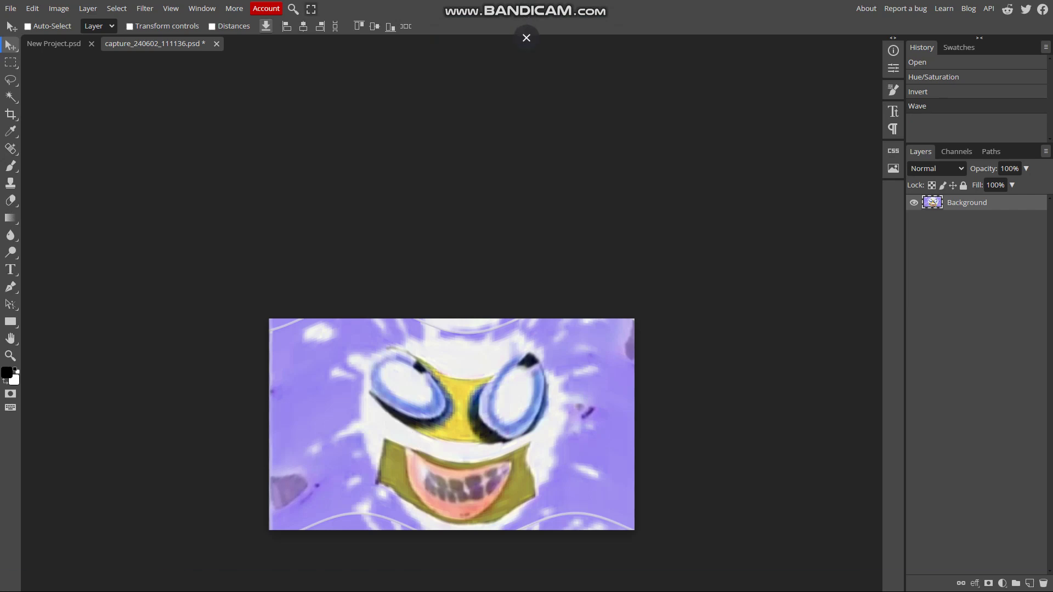
key("Escape")
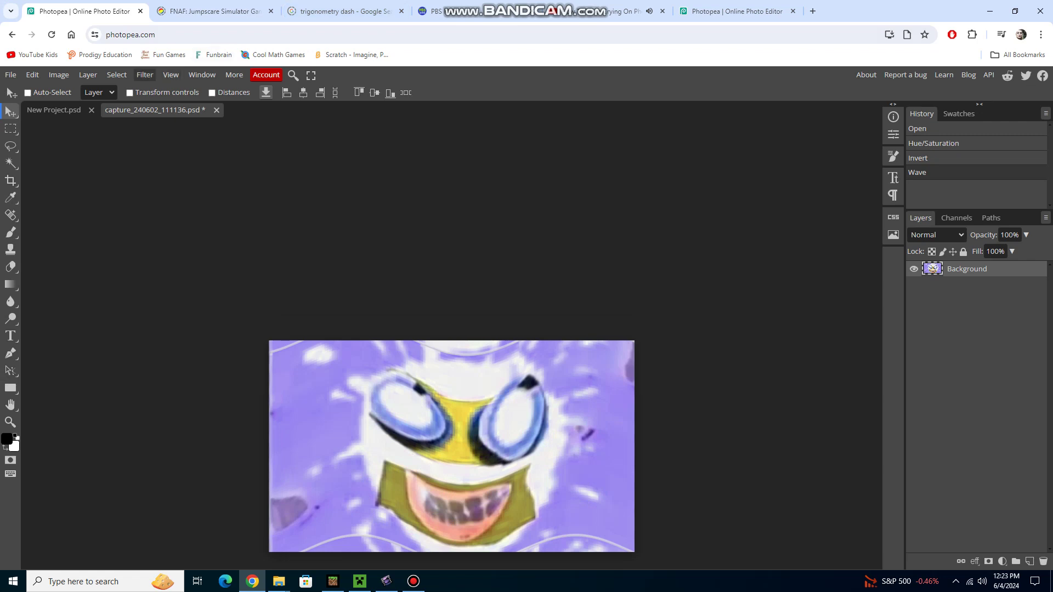
Undo the old wave and preview a new Wave with Scale X 1%, minimum length 26.
left_click(144, 75)
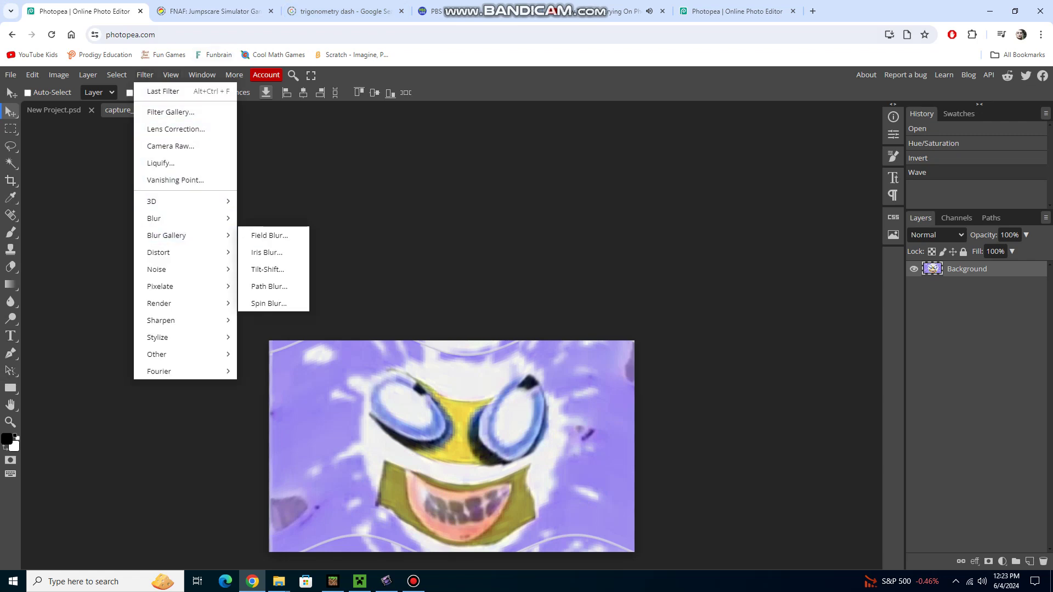
key("ctrl+z")
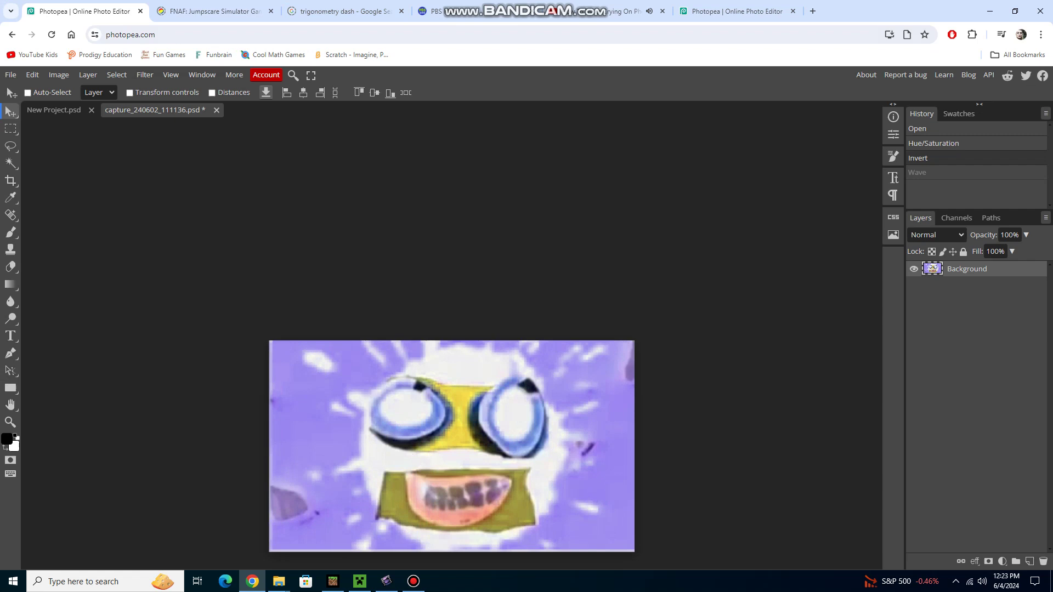
left_click(144, 75)
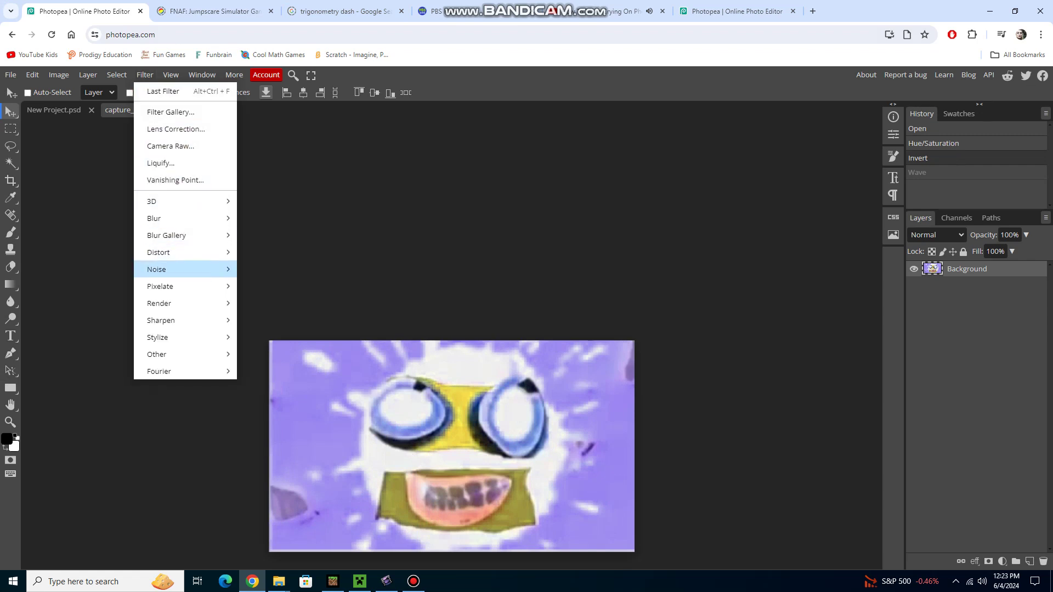
left_click(262, 388)
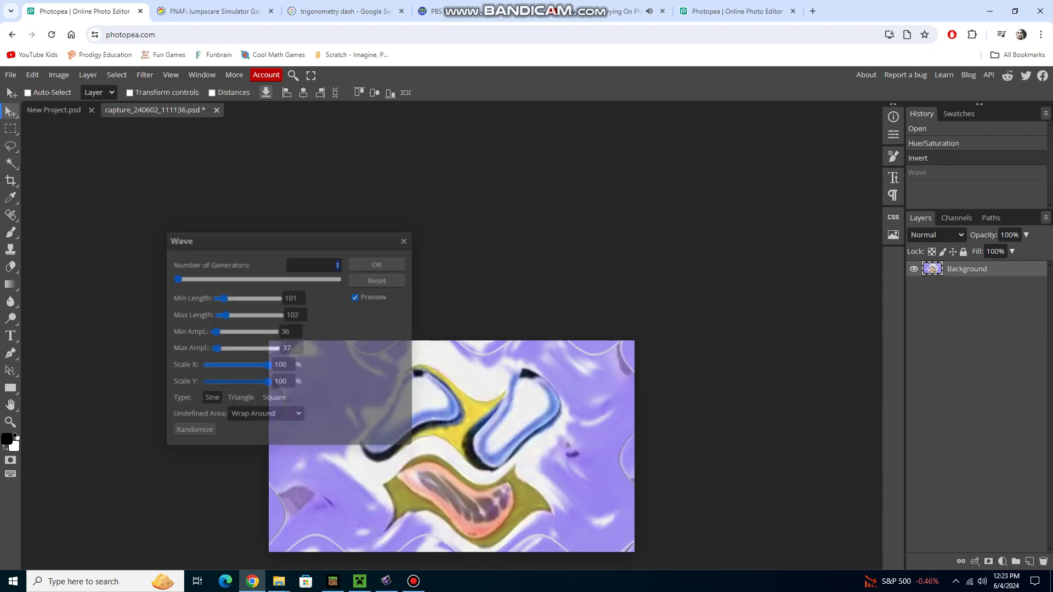
left_click_drag(265, 365, 204, 365)
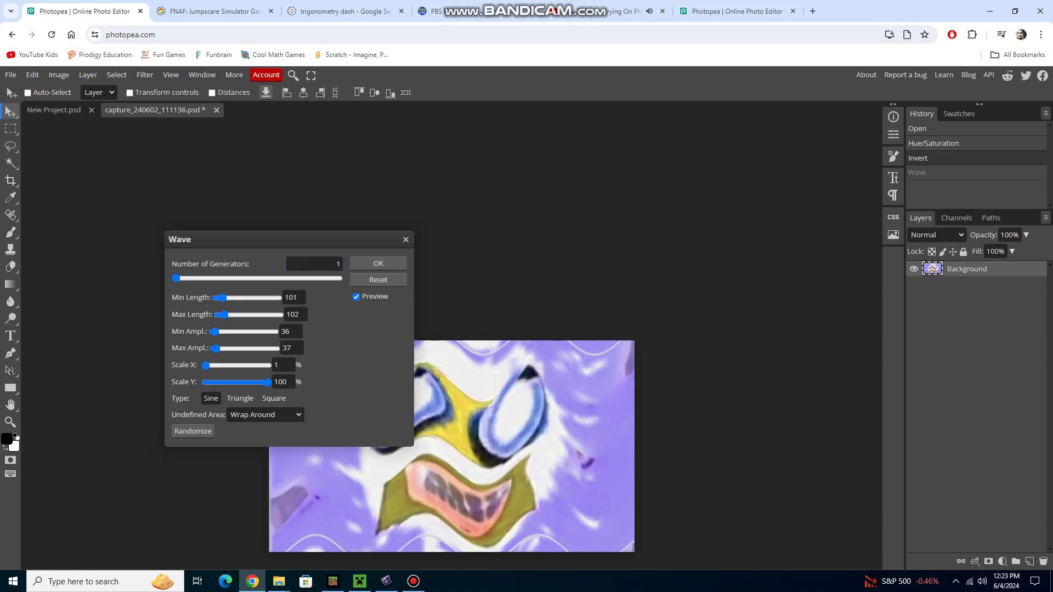
left_click_drag(223, 314, 238, 314)
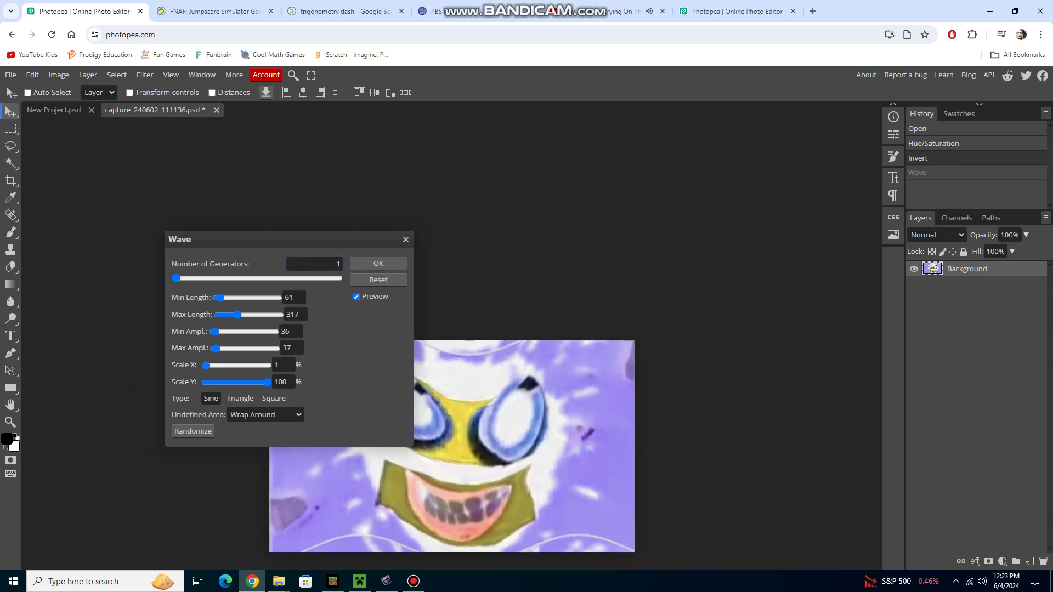
left_click_drag(224, 298, 217, 297)
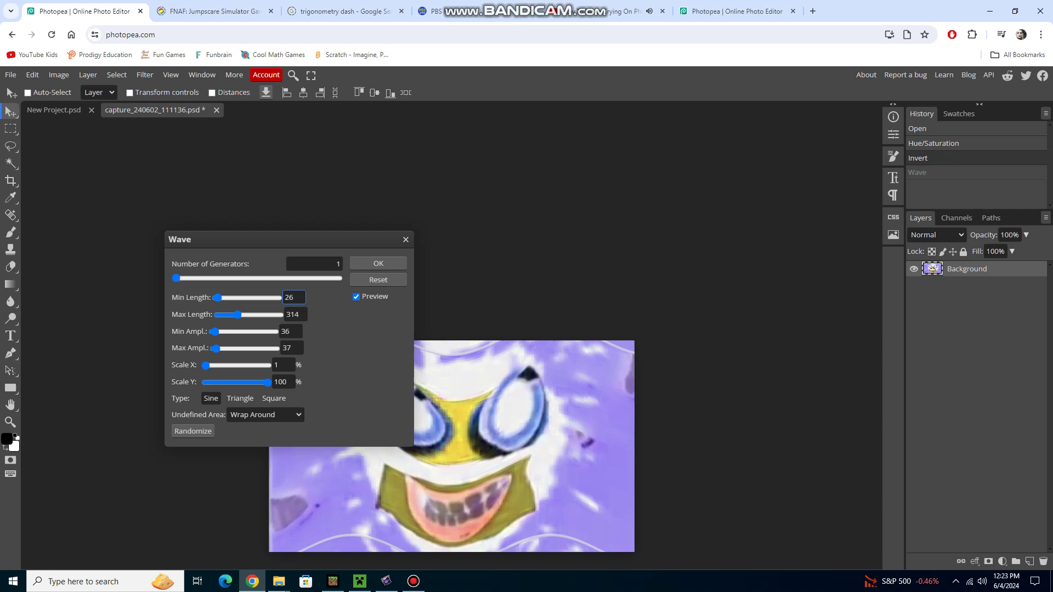
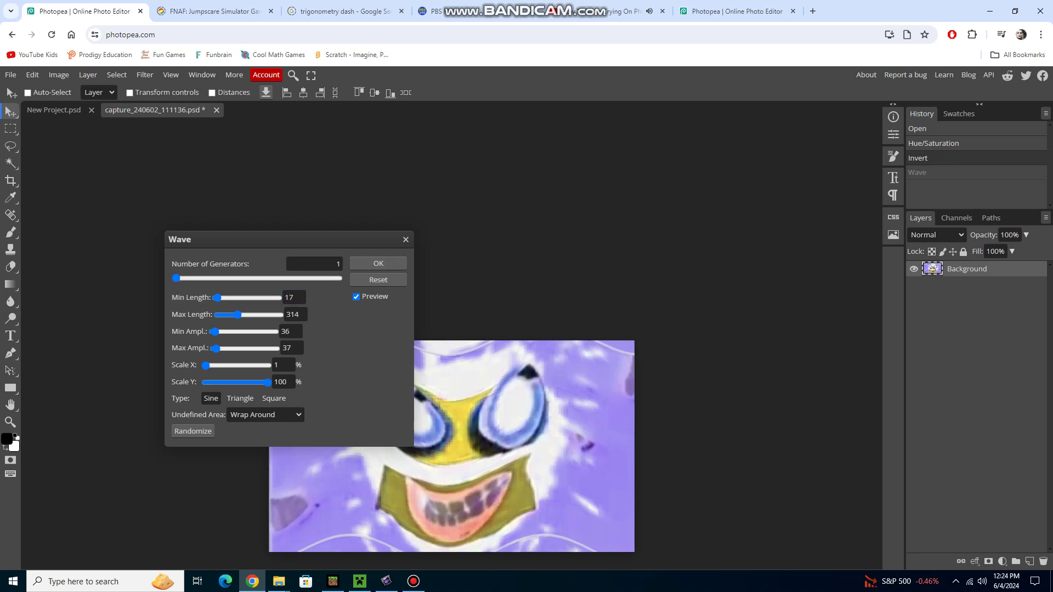
type("37")
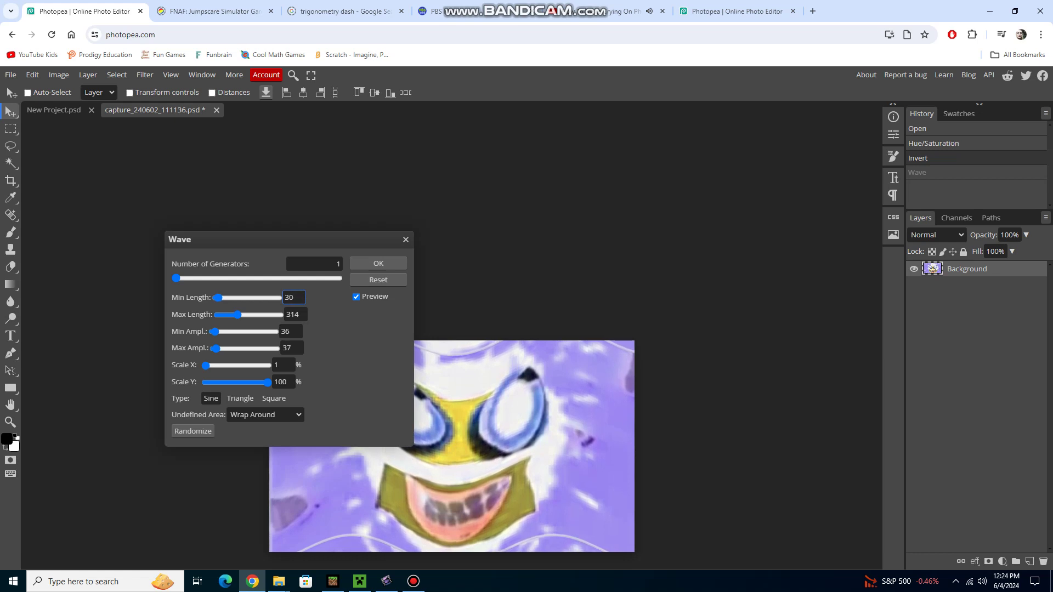
type("41")
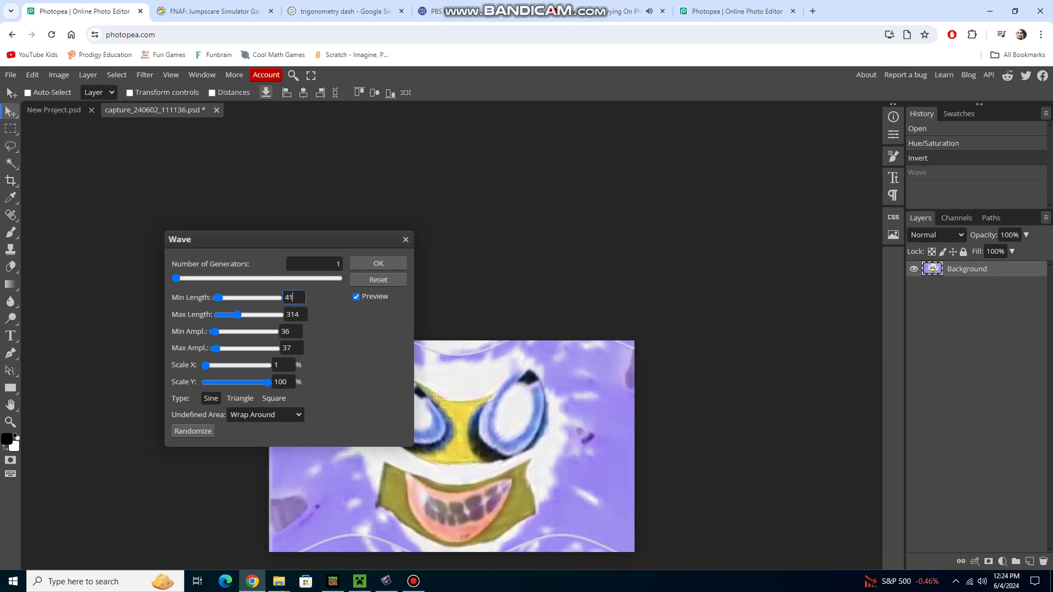
Apply the Wave ripple with Min Length 41, then switch to AVS Video Editor.
key("Return")
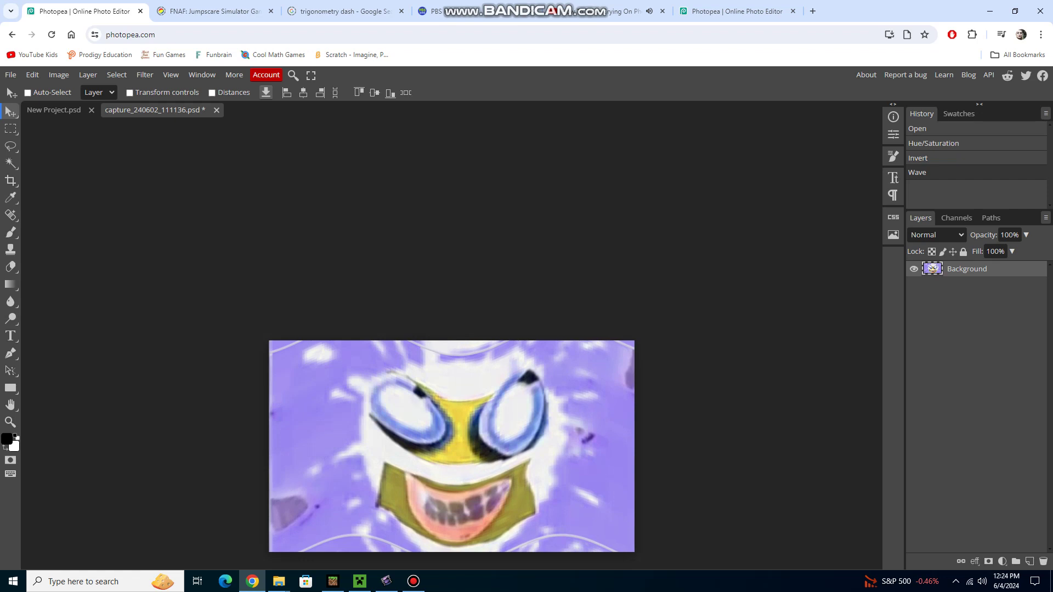
left_click(387, 582)
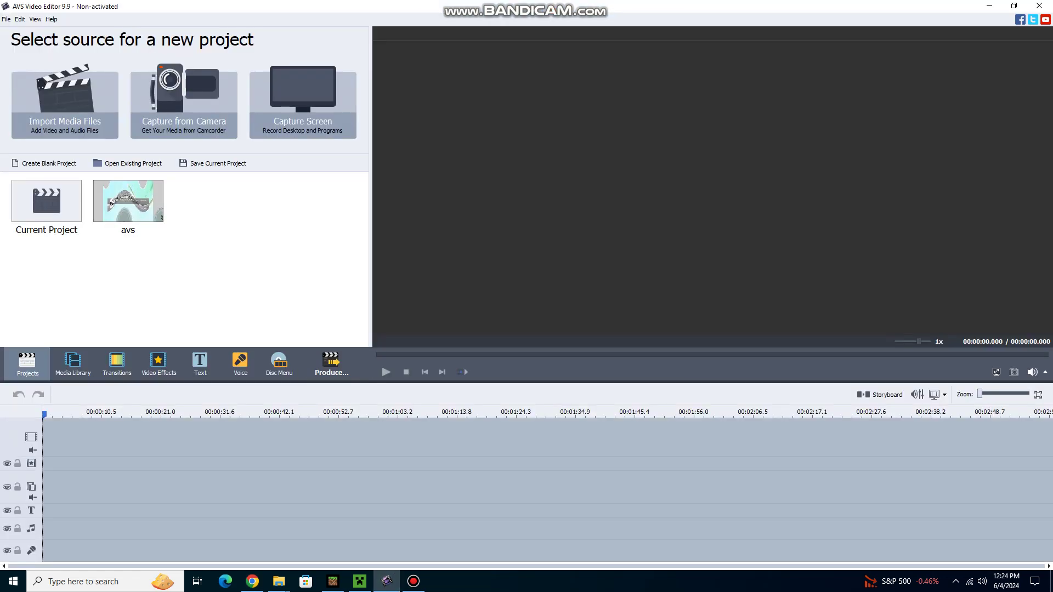
Import capture_240602_111136 through the Media Library and drag it onto the video track.
left_click(73, 364)
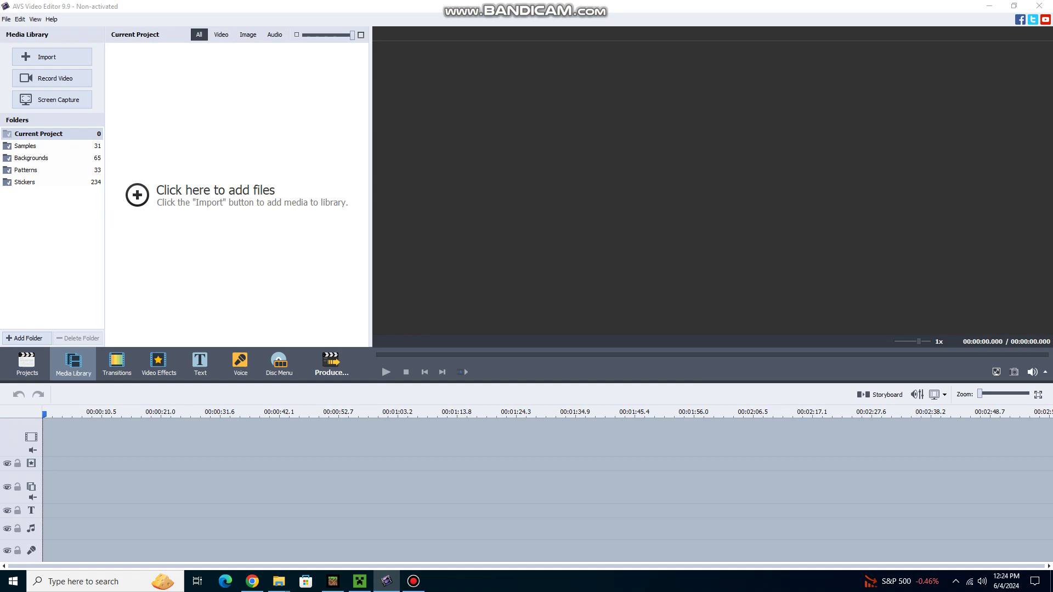
left_click(216, 191)
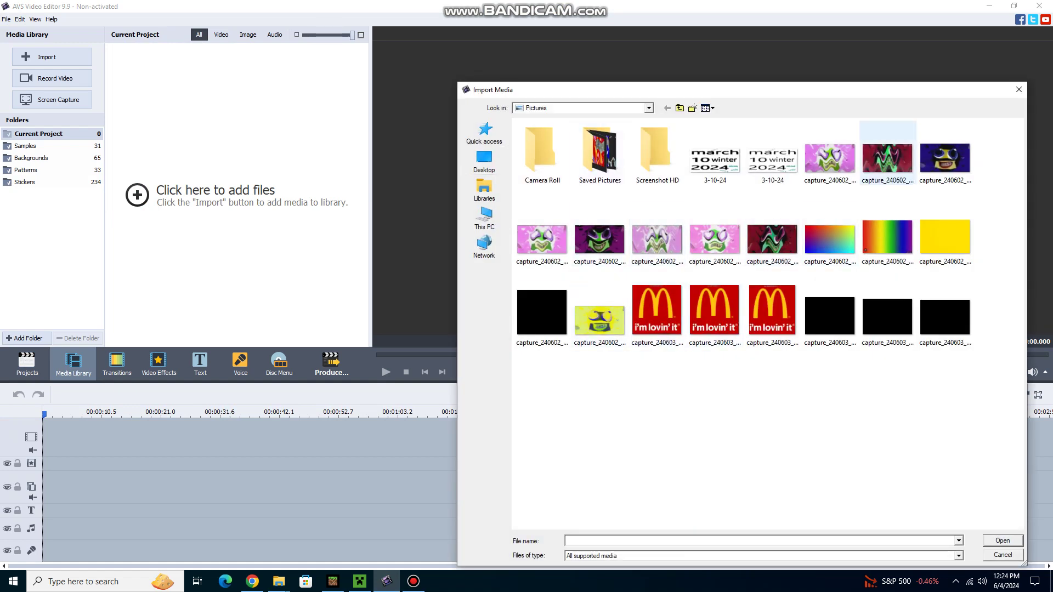
left_click(945, 158)
double_click(945, 159)
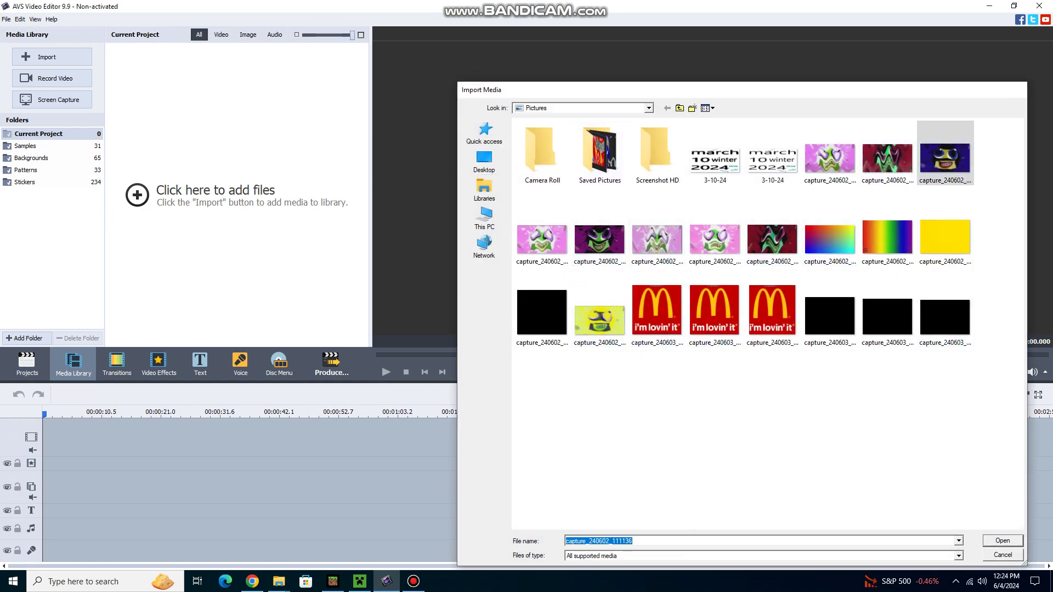
left_click_drag(148, 72, 131, 494)
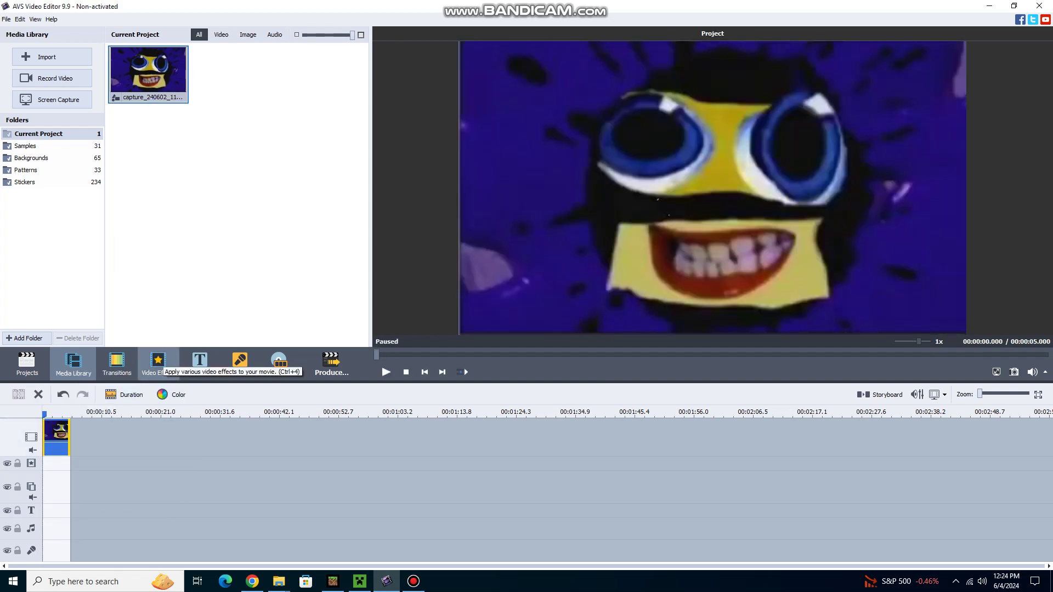
Add Invert to the effects track, clear that line, then drag Invert in again.
left_click(158, 359)
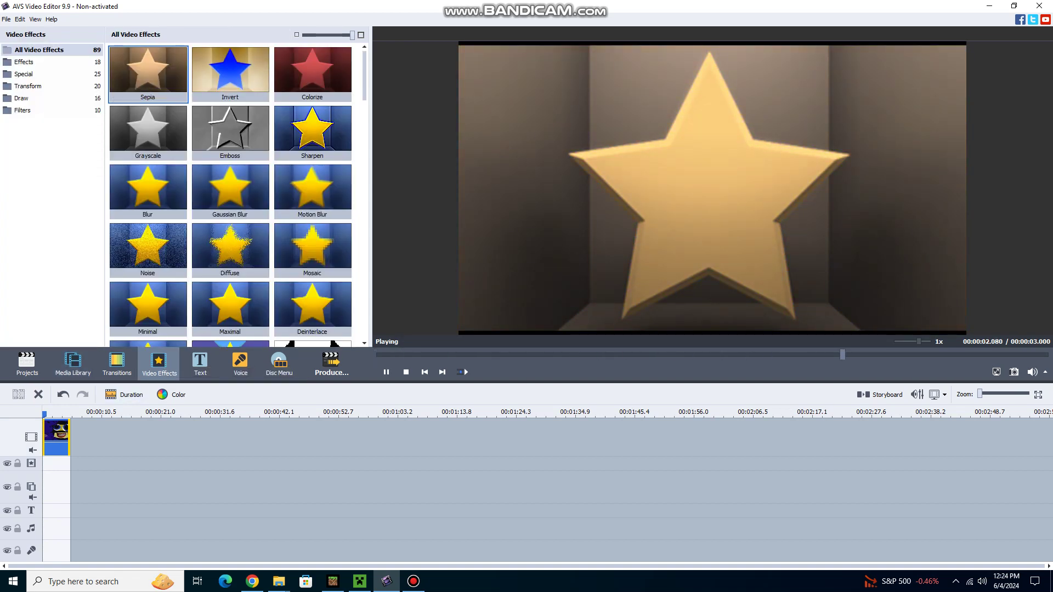
mouse_move(230, 72)
left_mouse_down()
mouse_move(97, 490)
mouse_move(91, 465)
left_mouse_up()
right_click(45, 436)
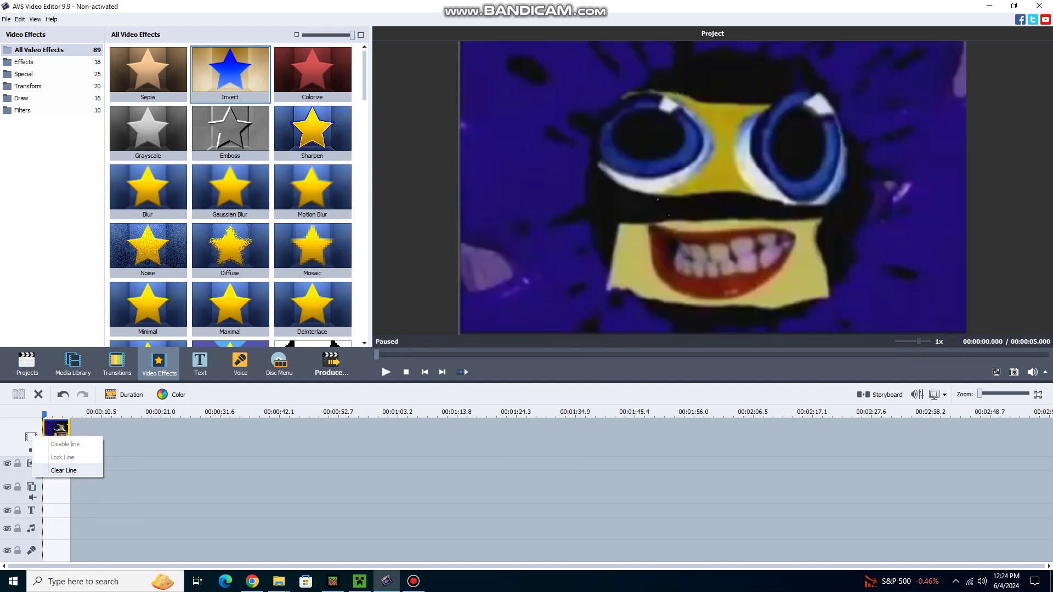
left_click(63, 469)
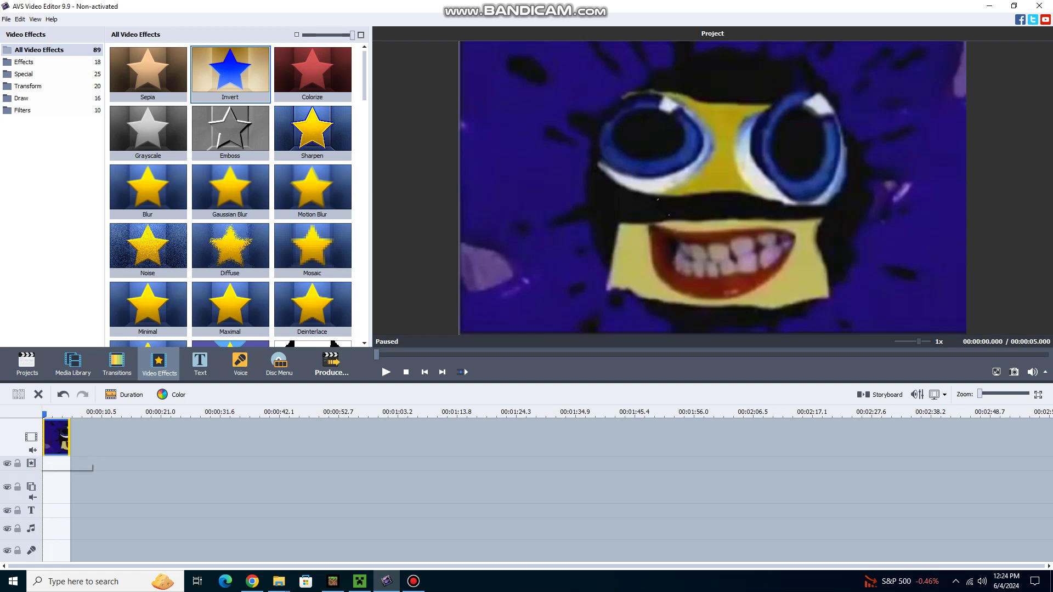
mouse_move(230, 70)
left_mouse_down()
mouse_move(187, 467)
mouse_move(100, 478)
left_mouse_up()
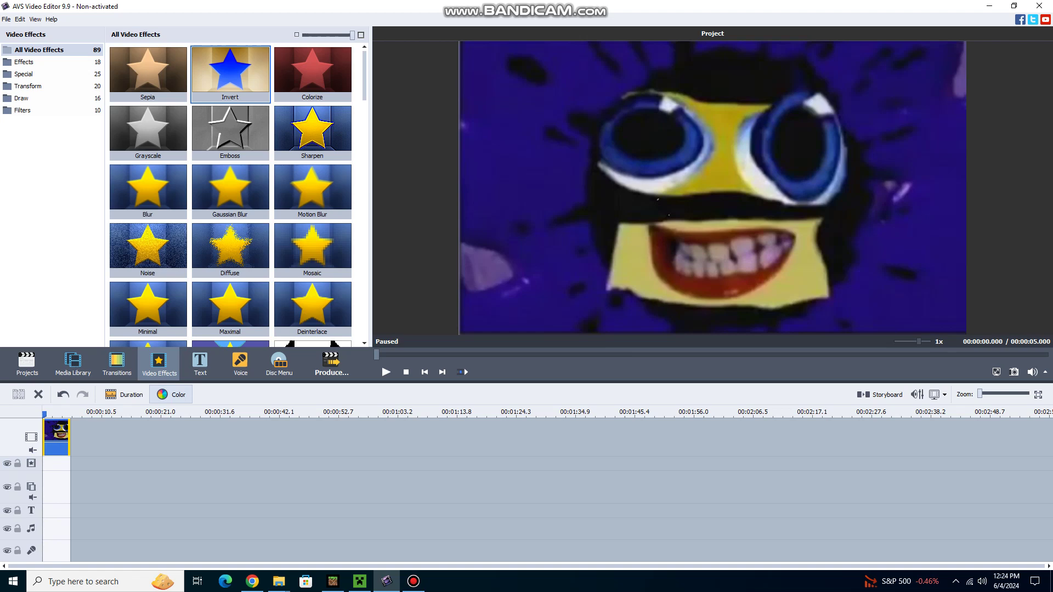
Set the clip's hue to -180 and add an Invert effect trimmed to the clip length.
left_click(172, 394)
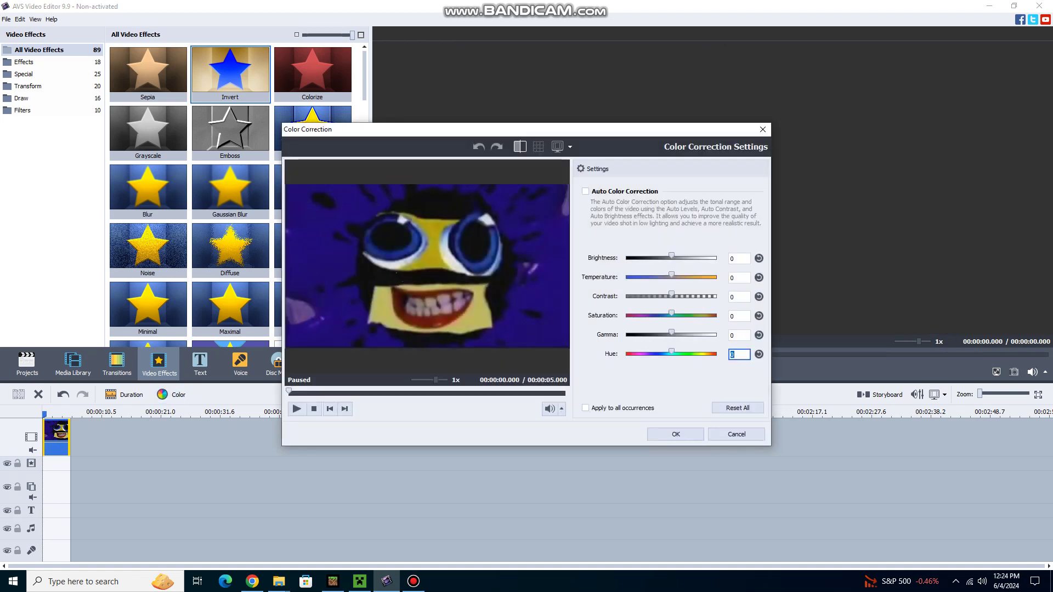
type("-18")
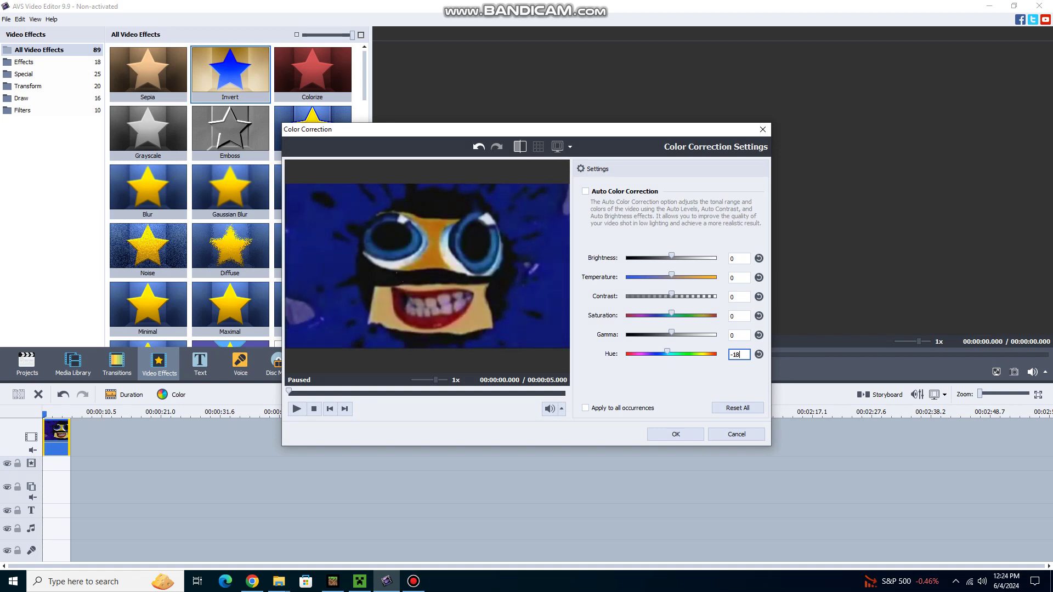
type("0")
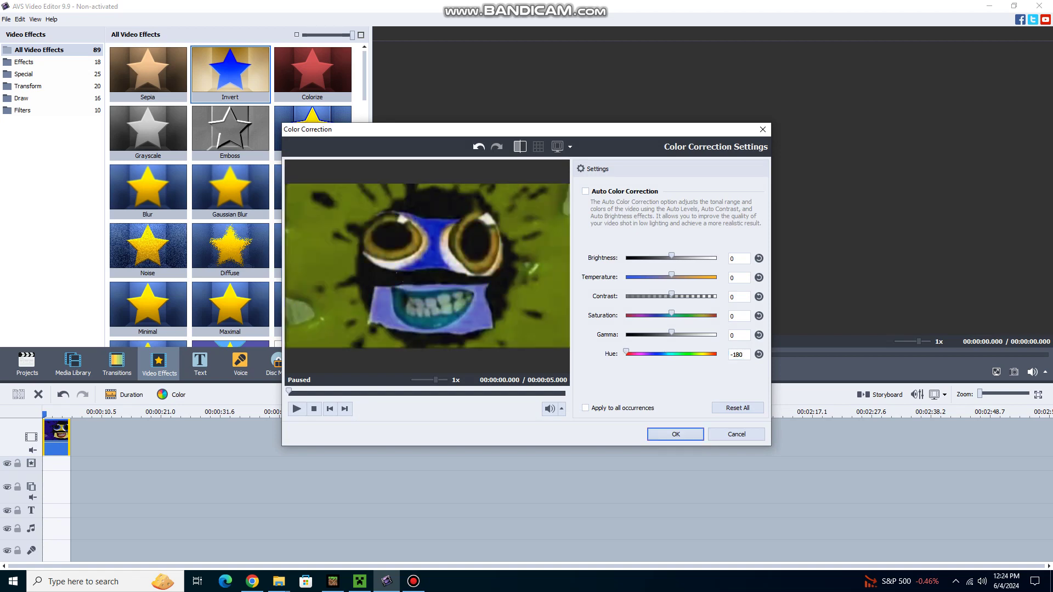
left_click(676, 434)
mouse_move(230, 70)
left_mouse_down()
mouse_move(62, 516)
mouse_move(82, 465)
left_mouse_up()
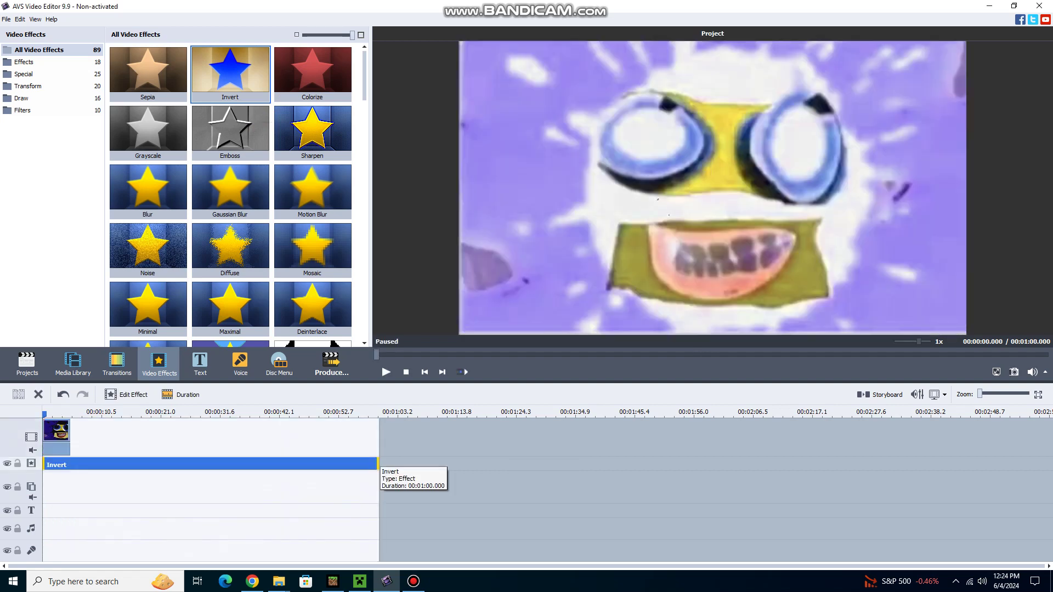
left_click_drag(388, 411, 70, 411)
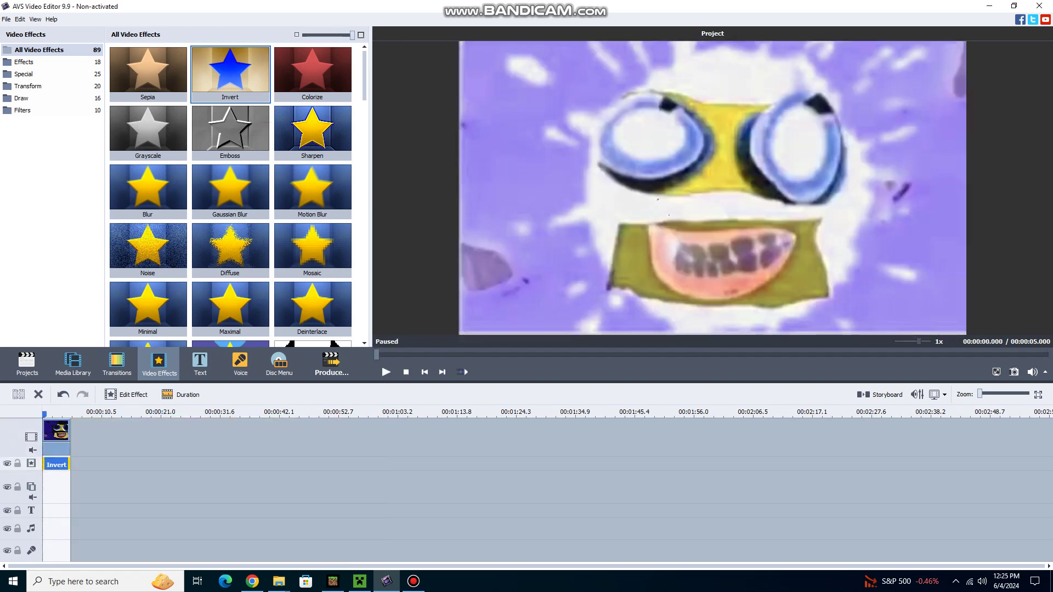
Minimize Bandicam and move a duplicate Invert effect onto the second effects line.
left_click(413, 582)
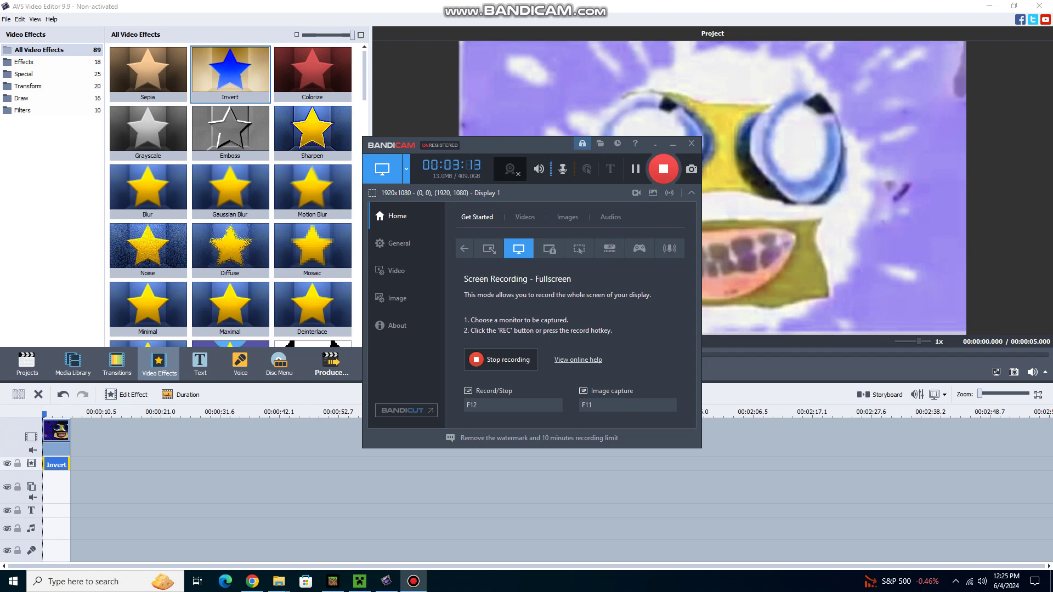
left_click(673, 145)
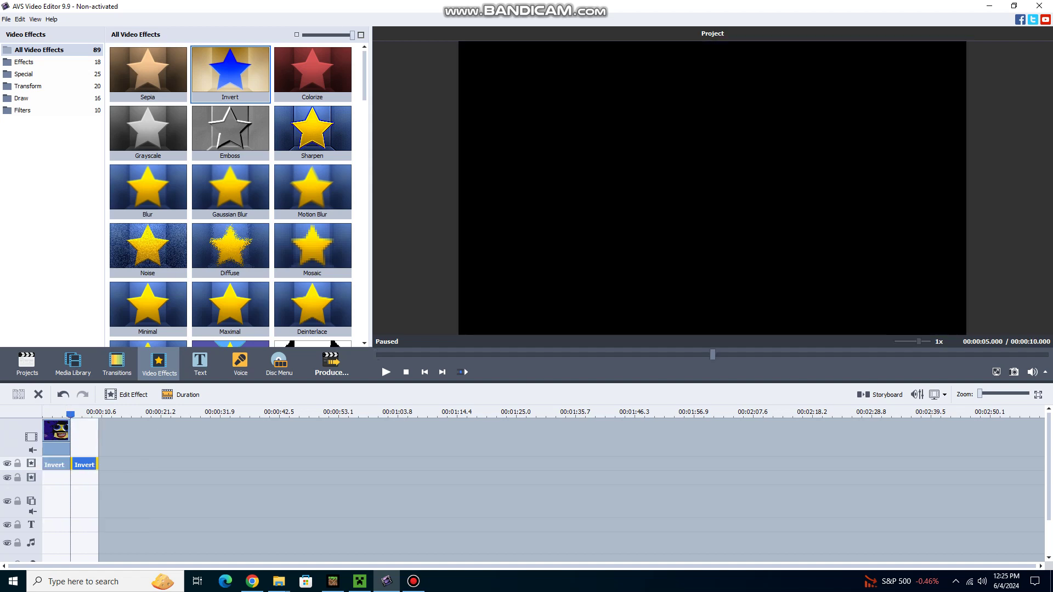
left_click_drag(84, 465, 56, 478)
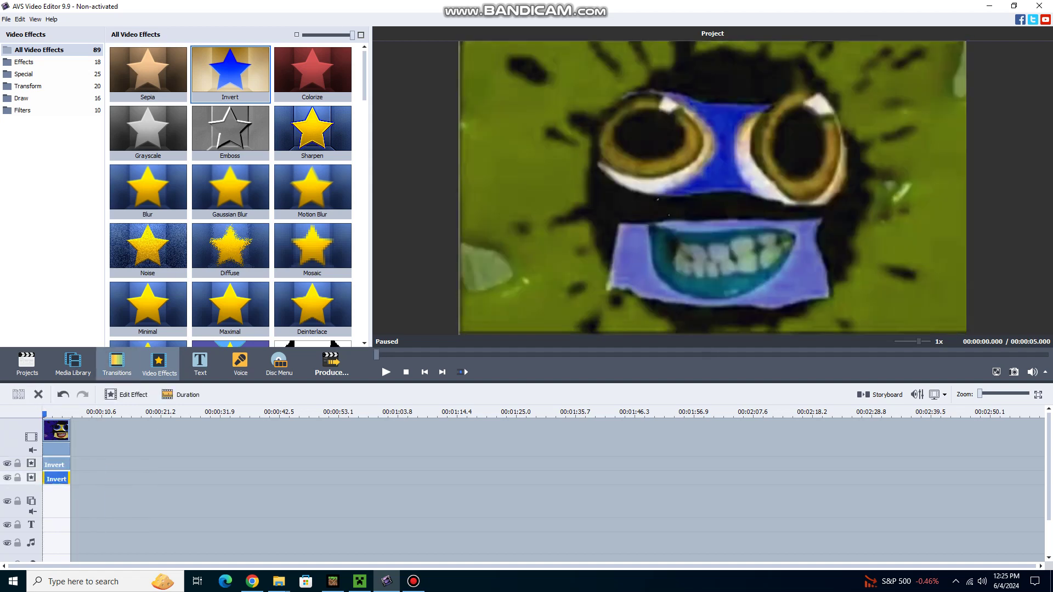
left_click(73, 364)
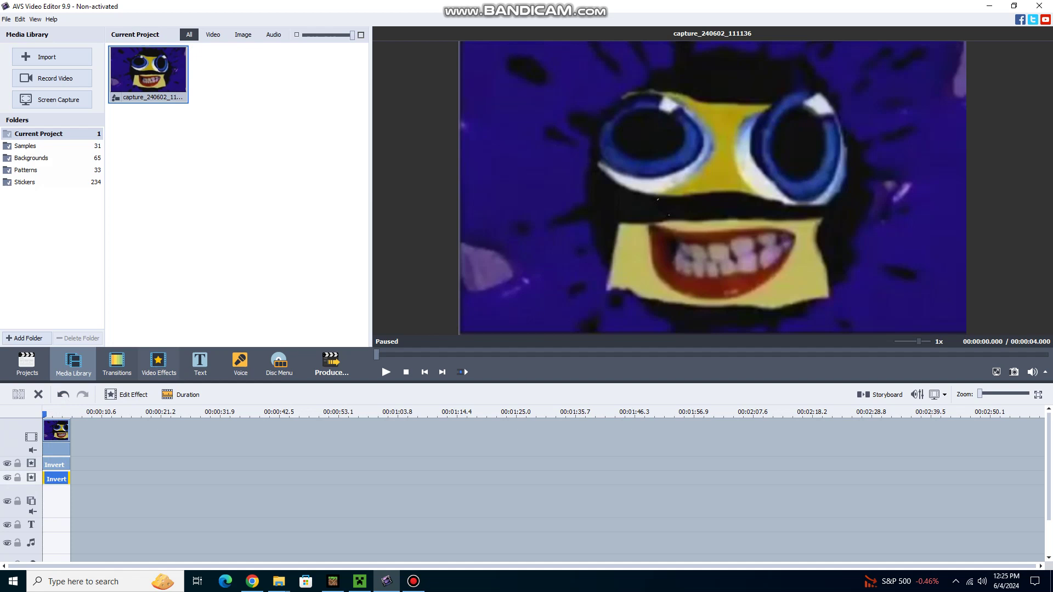
Place the Transform category's Wave effect on the second effects line.
left_click(158, 364)
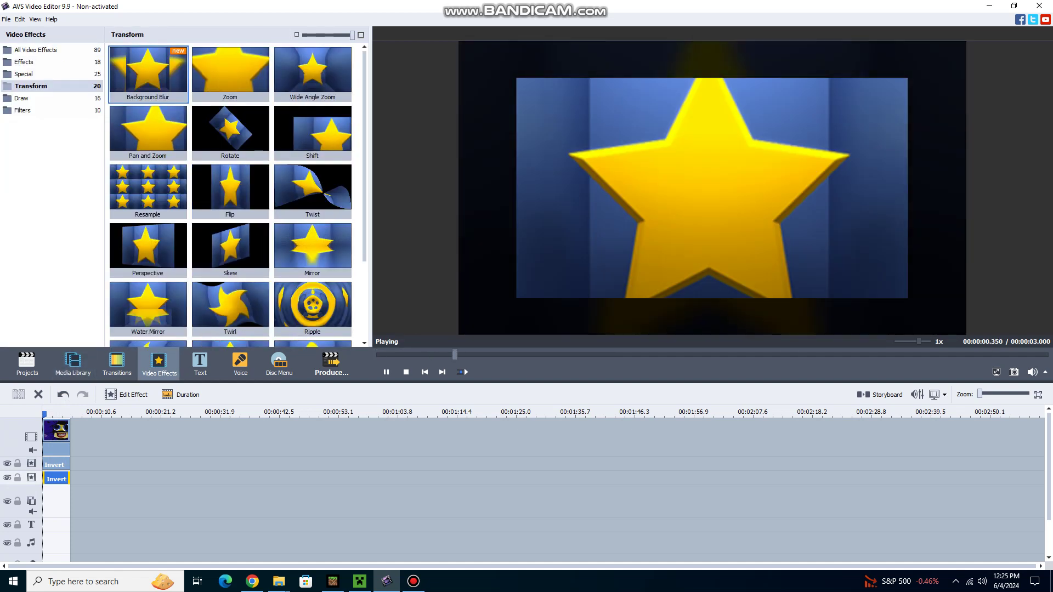
scroll(231, 205, "down", 5)
mouse_move(149, 256)
left_mouse_down()
mouse_move(202, 362)
mouse_move(55, 478)
left_mouse_up()
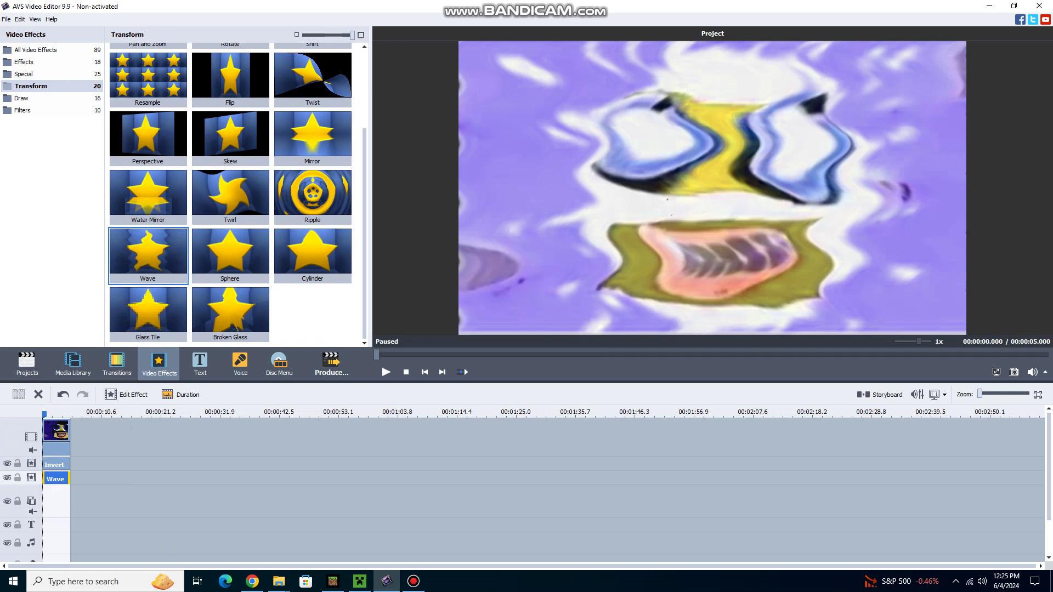
mouse_move(148, 251)
left_mouse_down()
mouse_move(97, 509)
mouse_move(56, 479)
left_mouse_up()
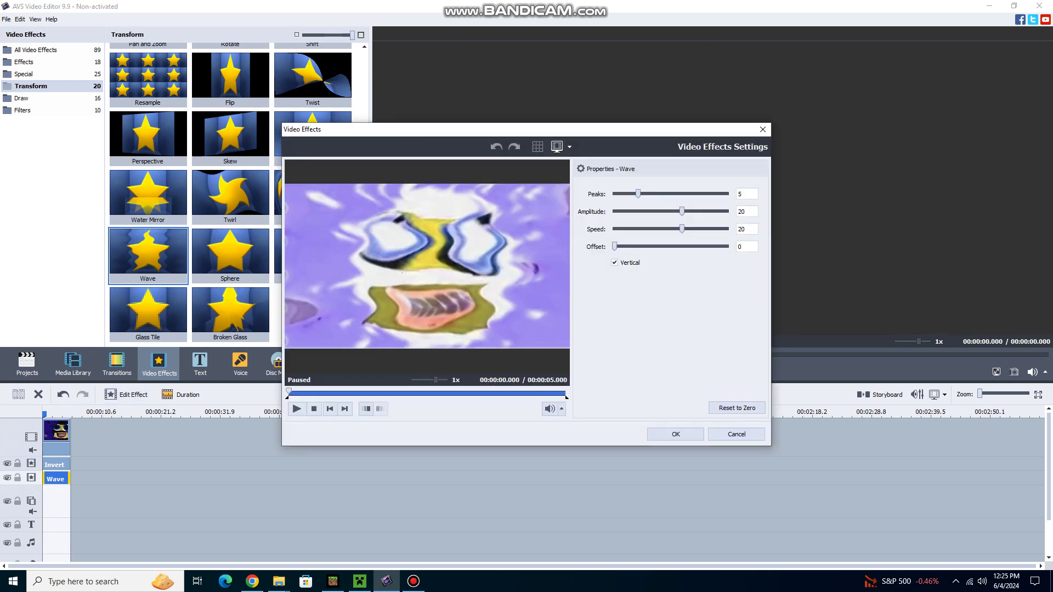
Set the Wave to horizontal, speed 0, 1 peak, amplitude 100 and offset 24, then confirm.
left_click(614, 263)
double_click(746, 229)
type("0")
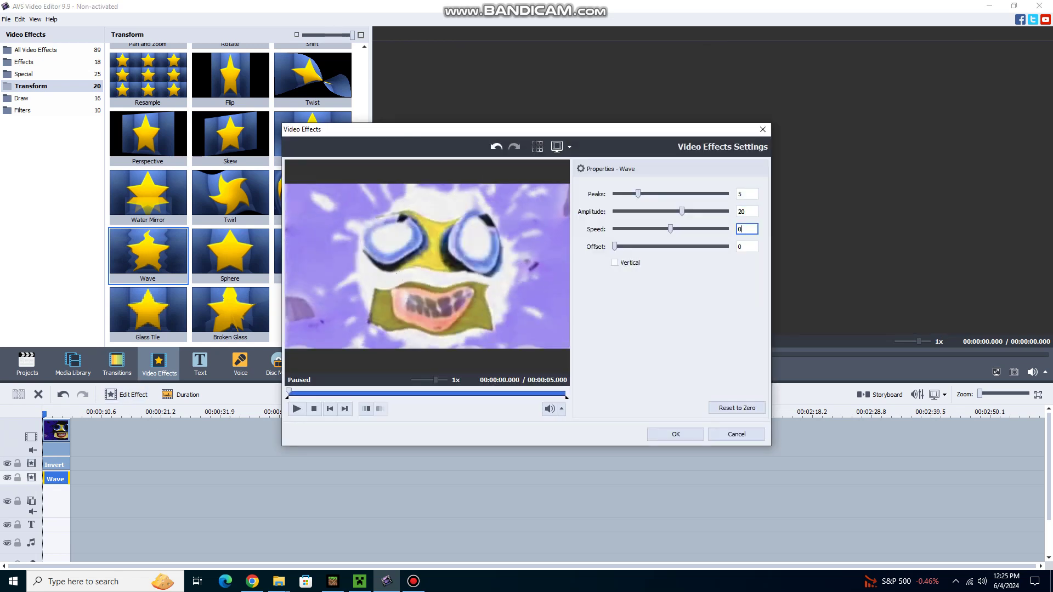
left_click(615, 194)
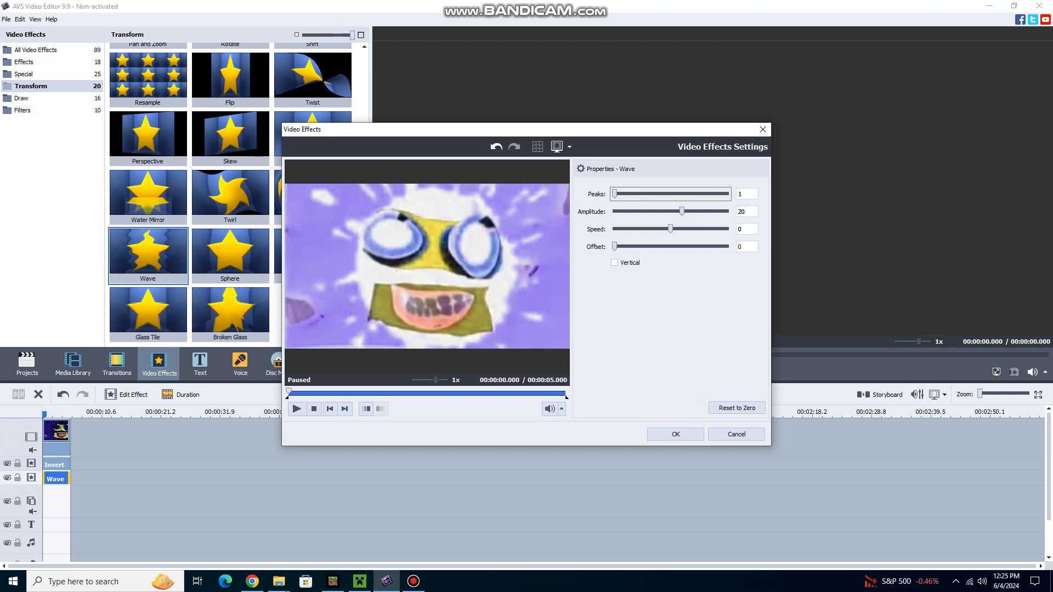
double_click(743, 211)
type("100")
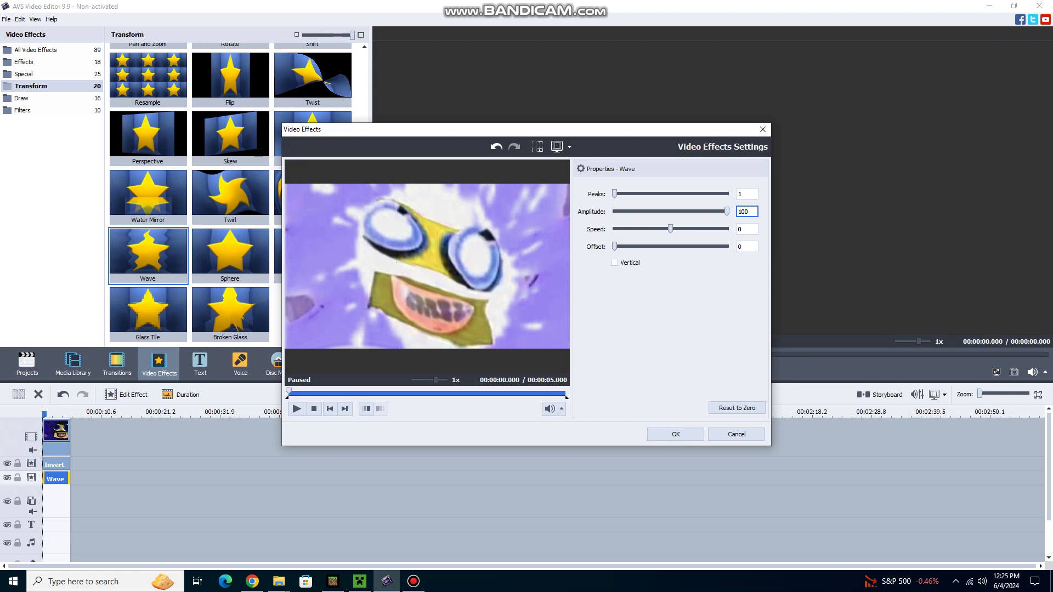
left_click_drag(616, 247, 638, 246)
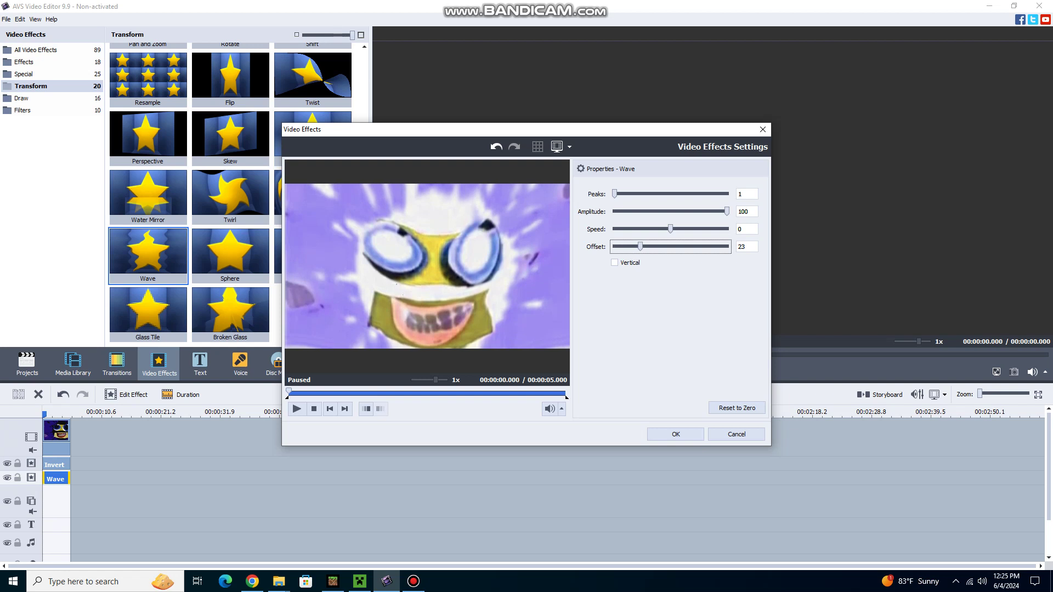
key("Right")
key("Right")
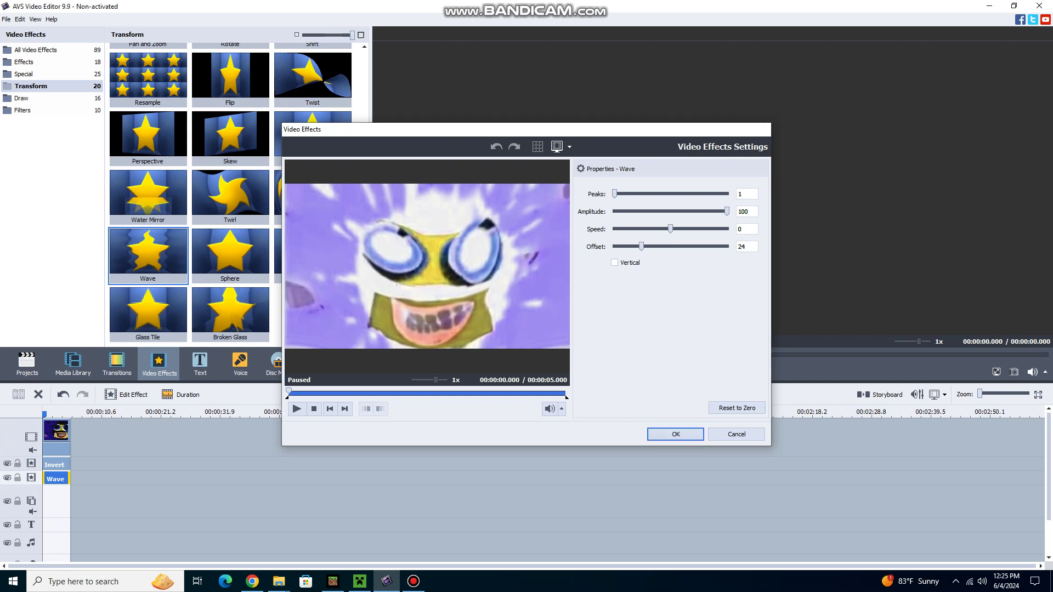
left_click(676, 435)
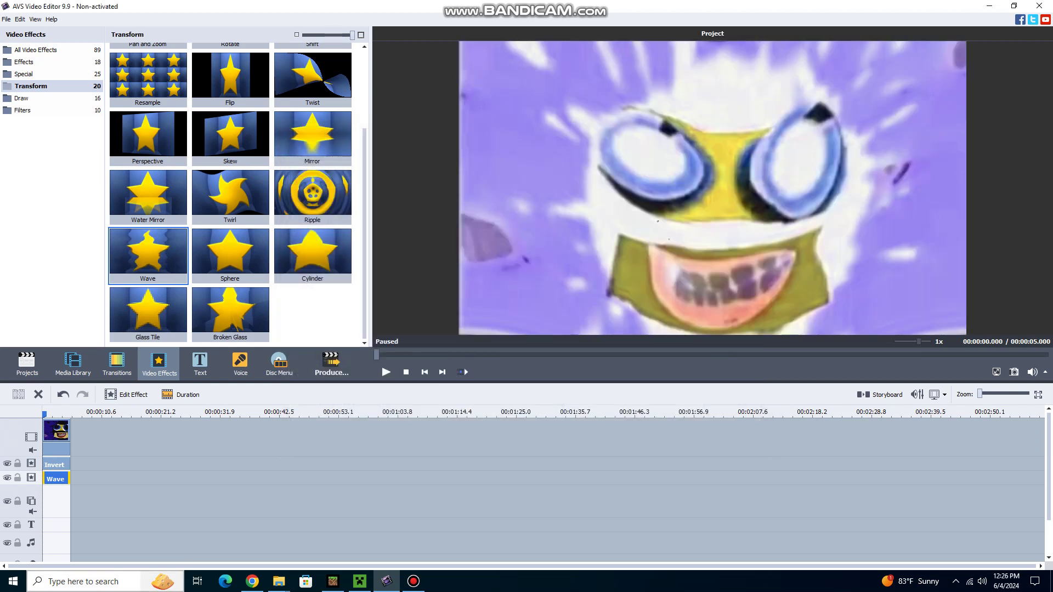
Open the Start menu and expand the AVS4YOU app folder.
left_click(12, 581)
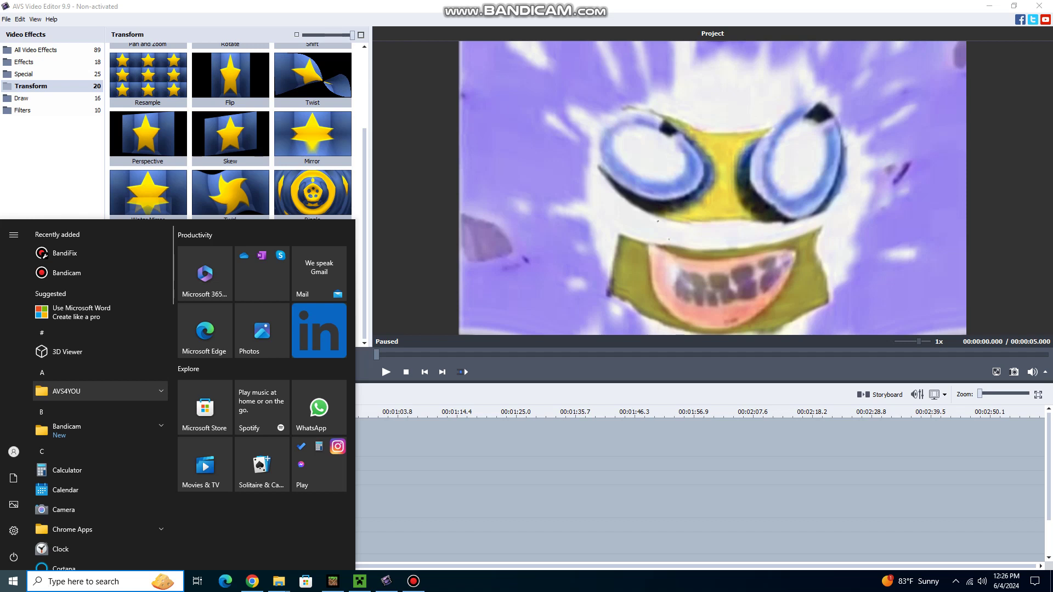
left_click(99, 391)
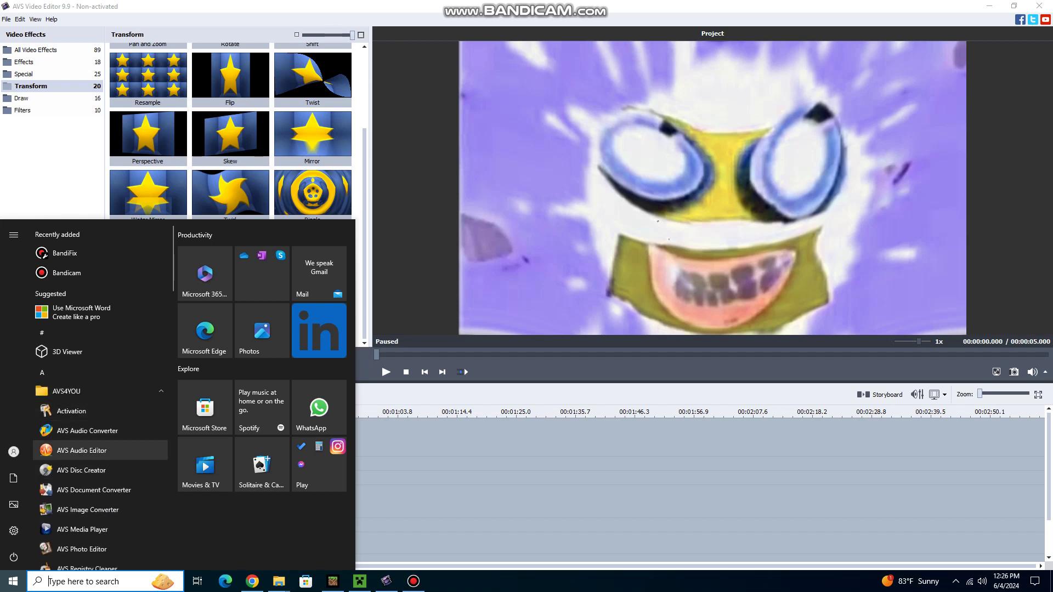